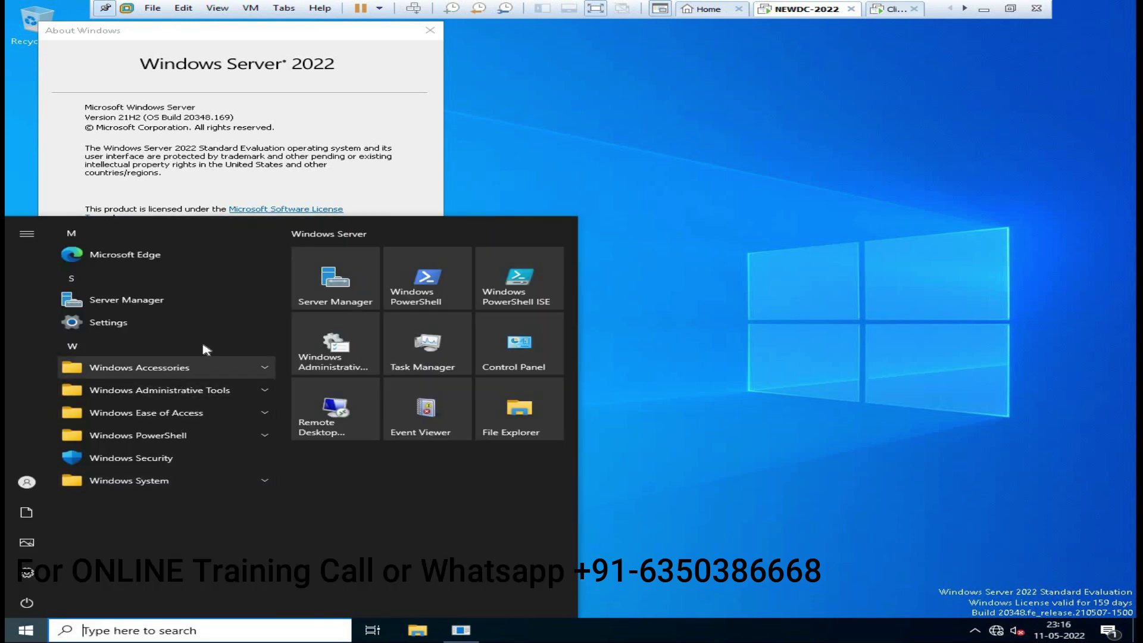
- Open Server Manager, dismiss the Windows Admin Center notice, and launch Add Roles and Features for DC.exe.com
{"action": "left_click", "coordinate": [127, 300]}
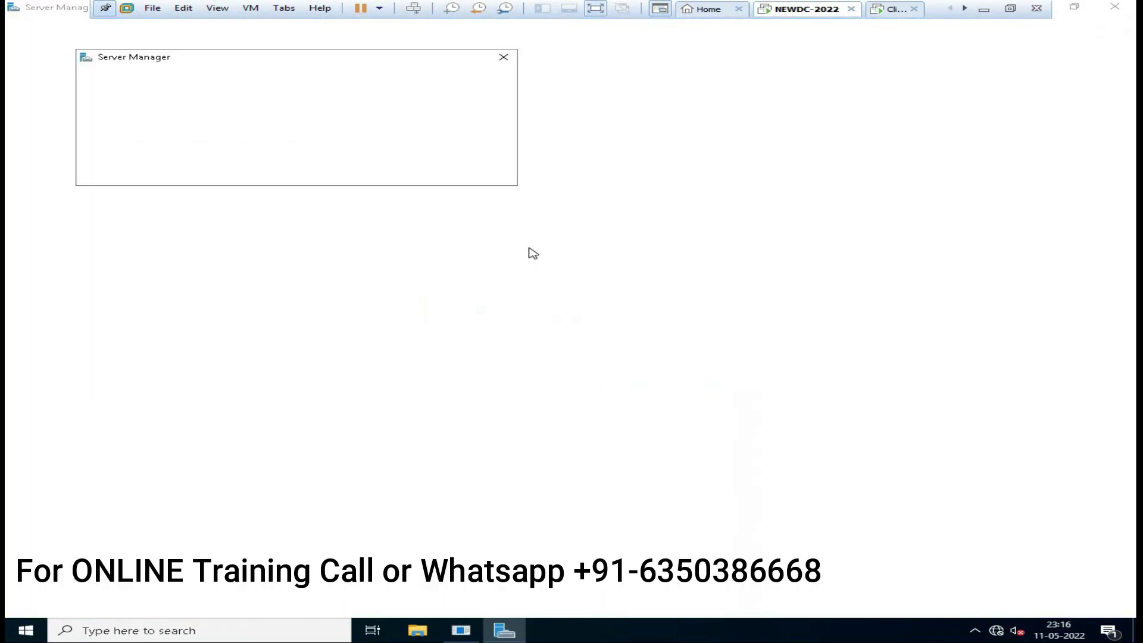
{"action": "left_click", "coordinate": [503, 57]}
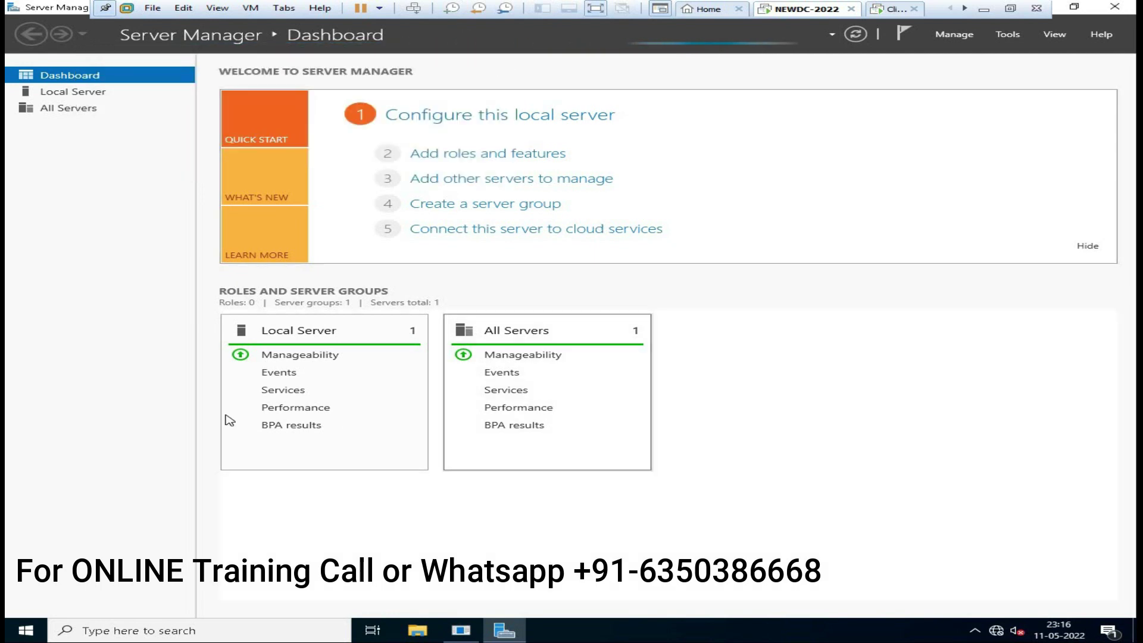
{"action": "key", "text": "super+e"}
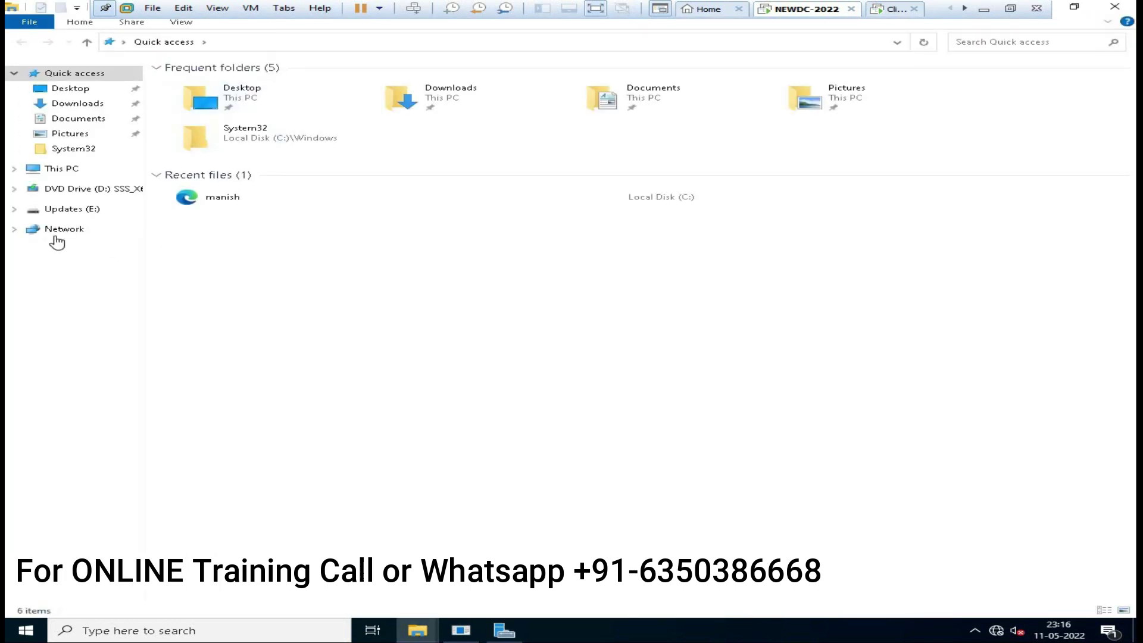
{"action": "left_click", "coordinate": [66, 169]}
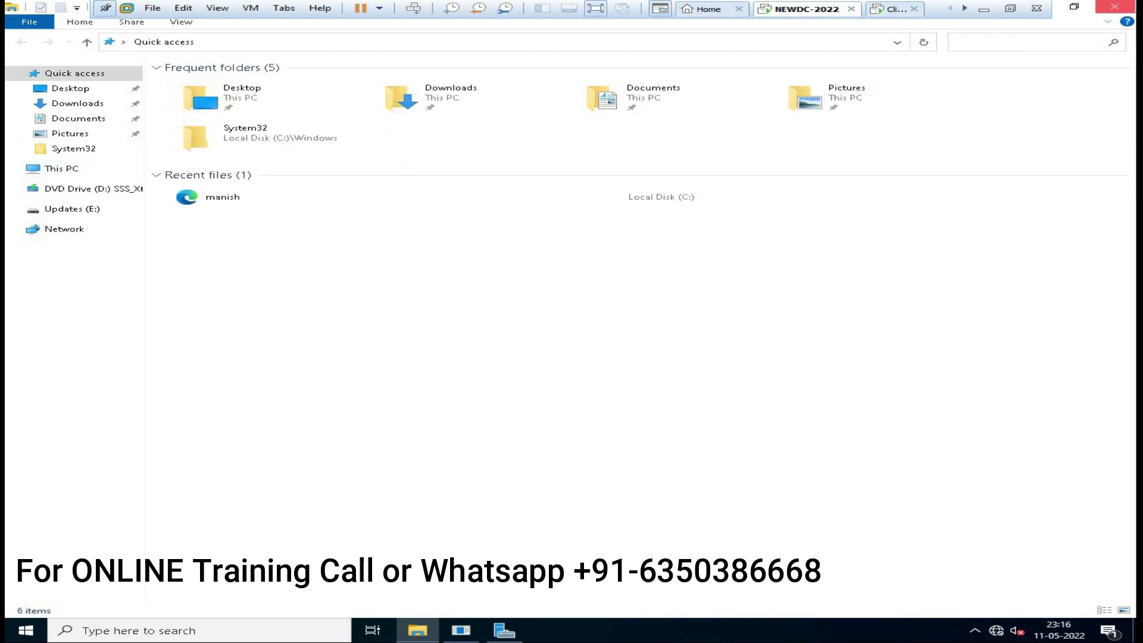
{"action": "left_click", "coordinate": [1115, 6]}
{"action": "left_click", "coordinate": [494, 155]}
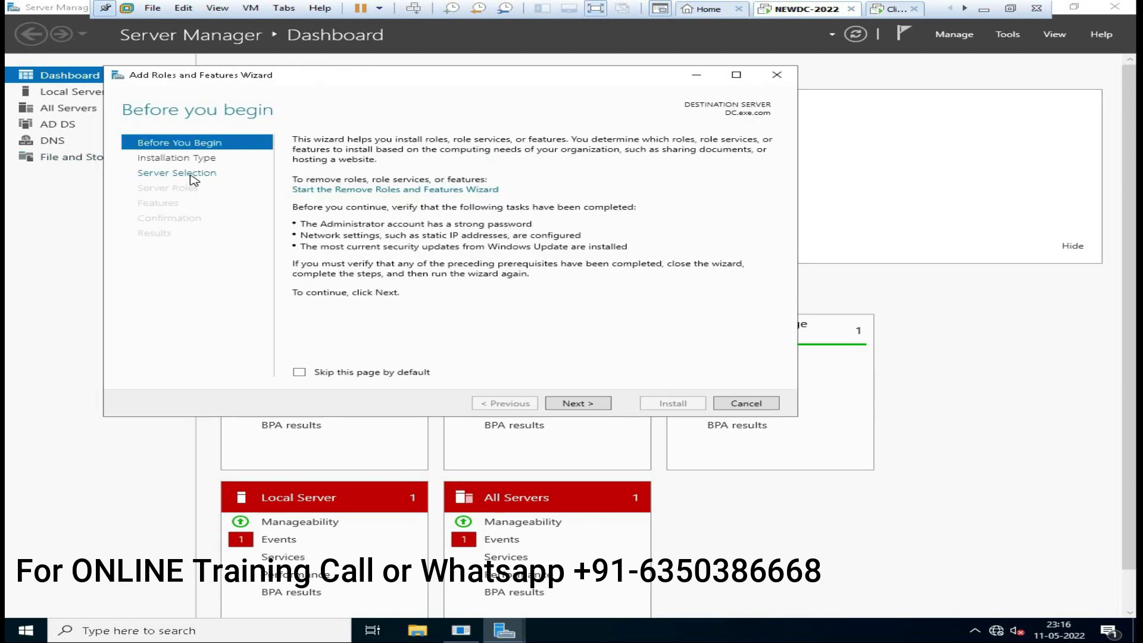
- Select the BitLocker Drive Encryption feature along with its required supporting features
{"action": "left_click", "coordinate": [191, 174]}
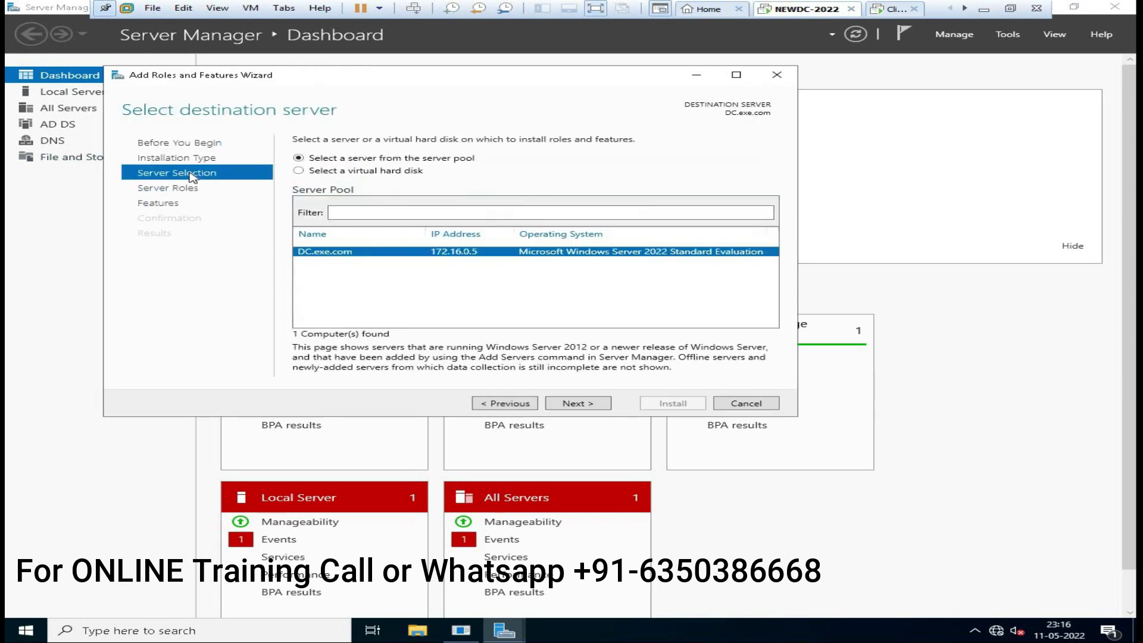
{"action": "left_click", "coordinate": [168, 205]}
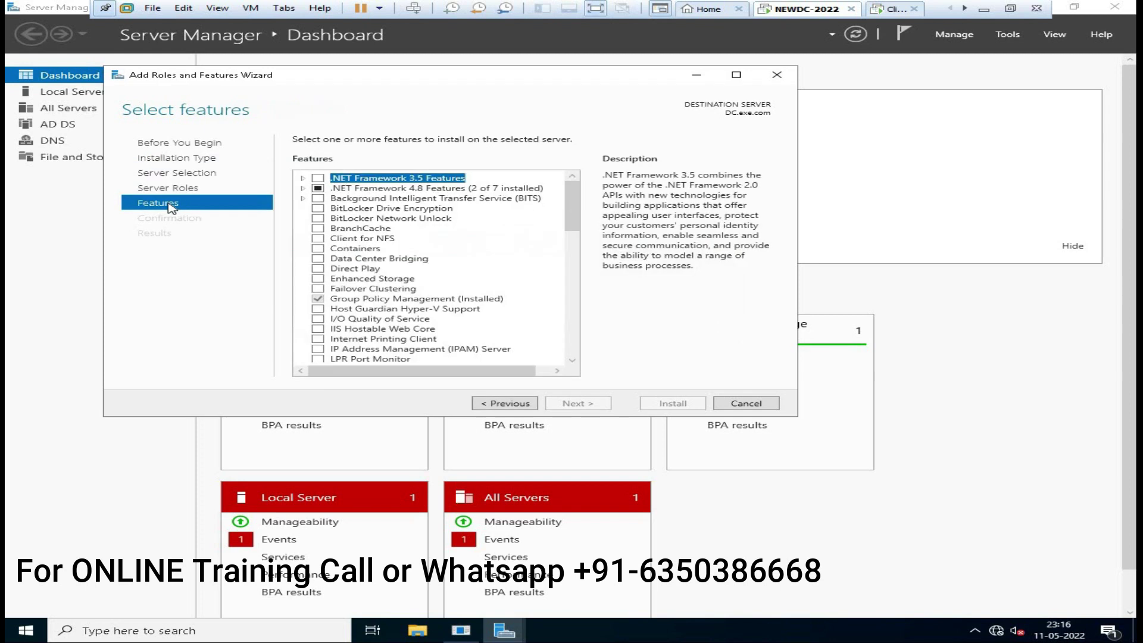
{"action": "left_click", "coordinate": [319, 209]}
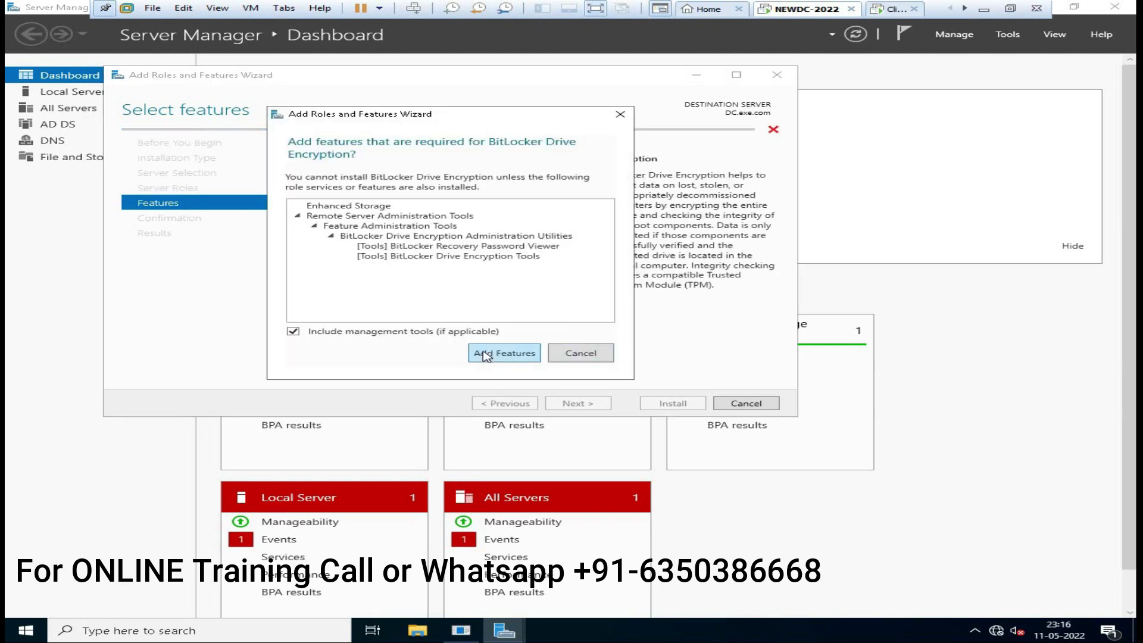
{"action": "left_click", "coordinate": [484, 354]}
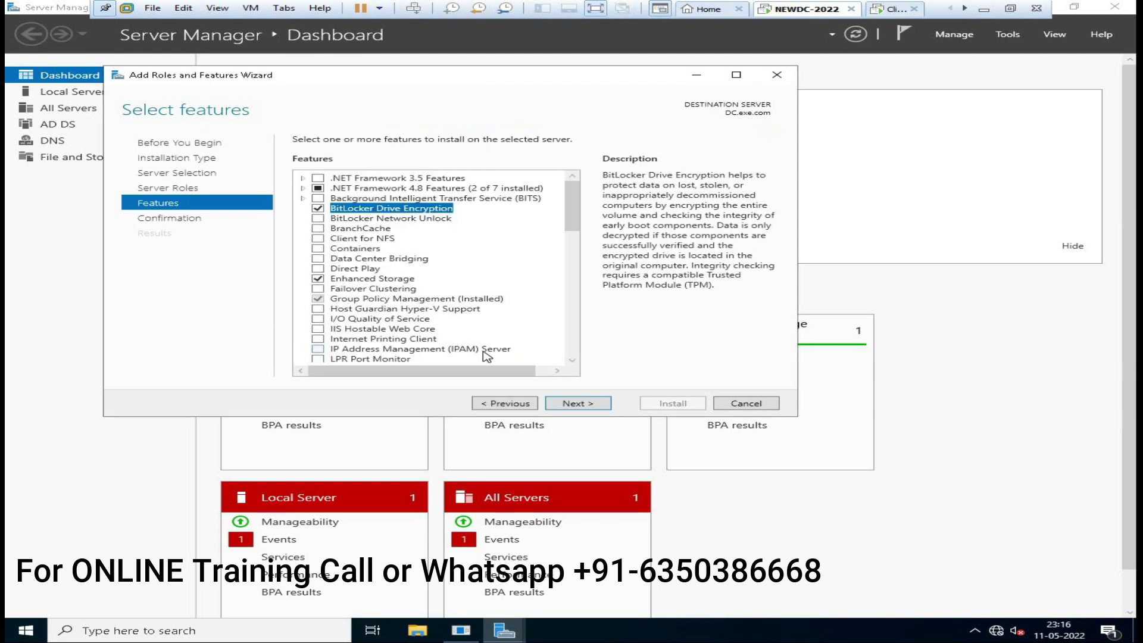
- Allow automatic restart on the confirmation page and install the BitLocker features
{"action": "left_click", "coordinate": [581, 403]}
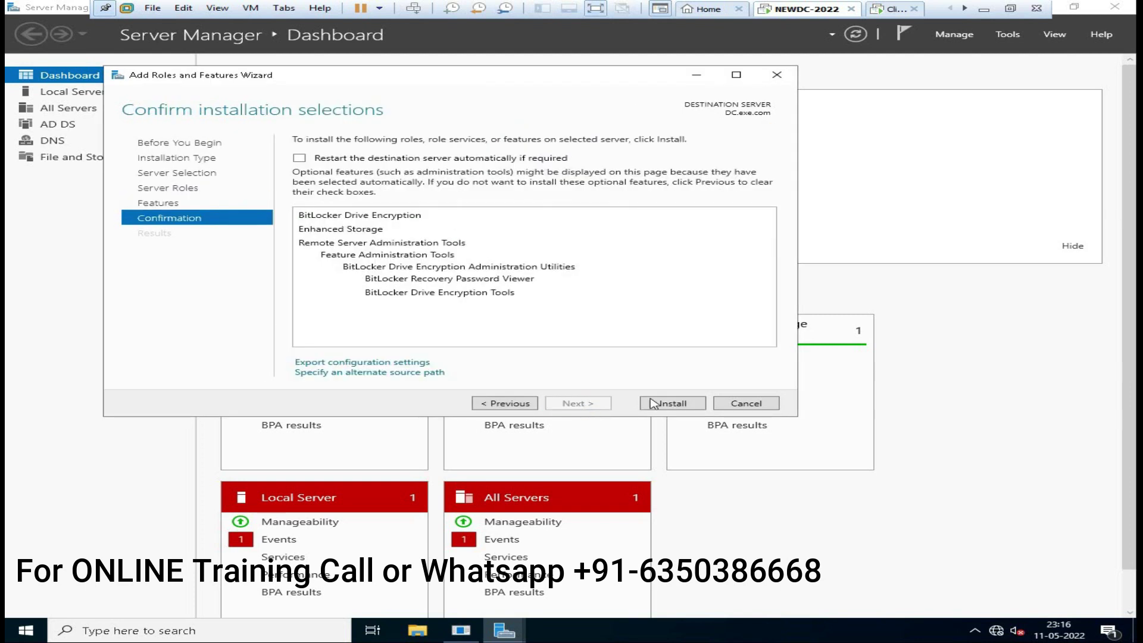
{"action": "left_click", "coordinate": [299, 158]}
{"action": "left_click", "coordinate": [622, 358]}
{"action": "left_click", "coordinate": [680, 404]}
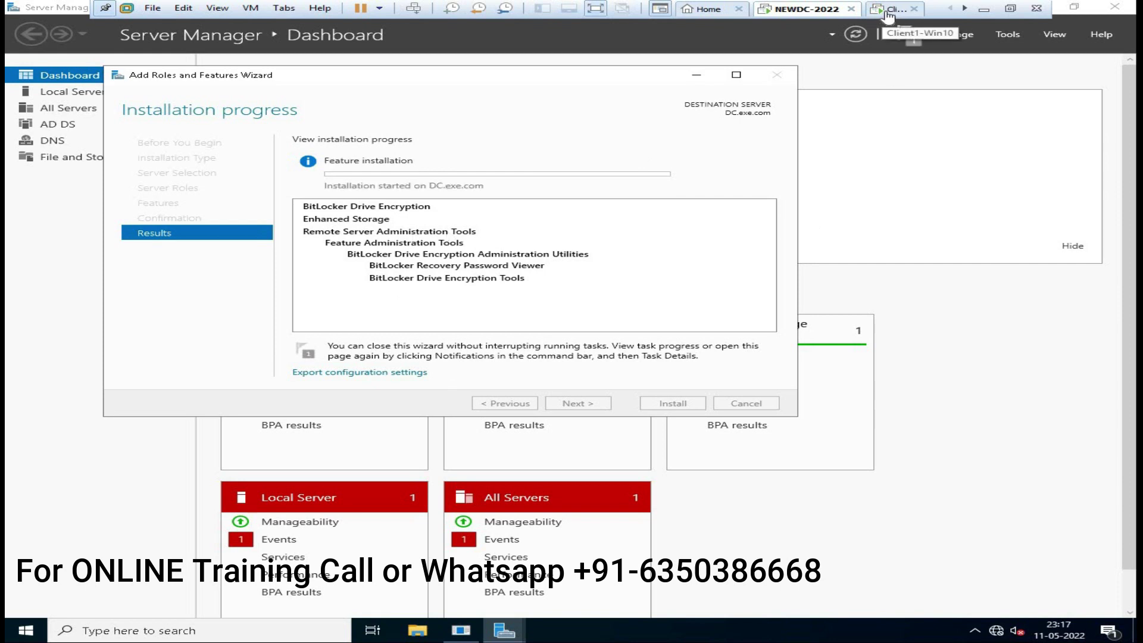
- Sign in to the Client1-Win10 virtual machine with the account password
{"action": "left_click", "coordinate": [888, 11]}
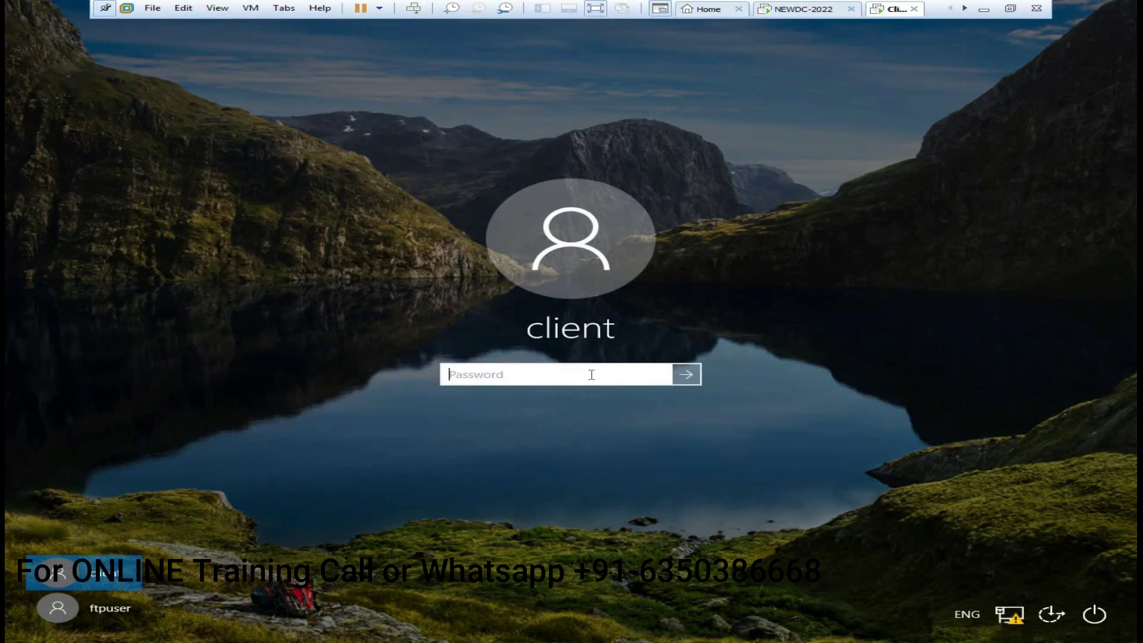
{"action": "type", "text": "P1"}
{"action": "key", "text": "Return"}
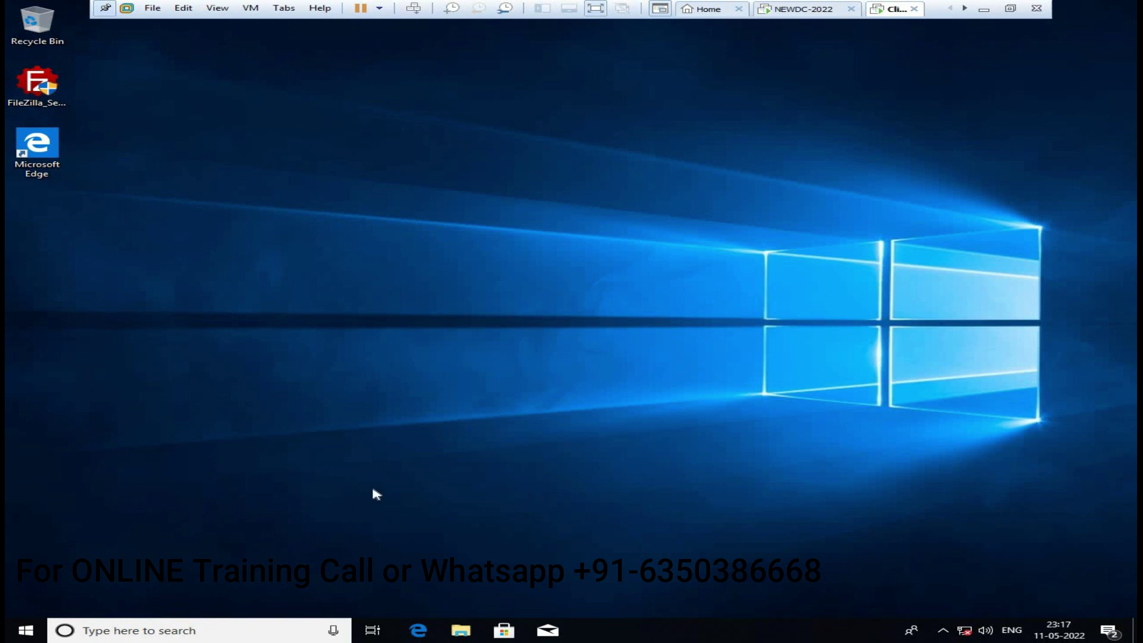
- Search Start for 'bit locker' and open Manage BitLocker from Control Panel
{"action": "left_click", "coordinate": [26, 632]}
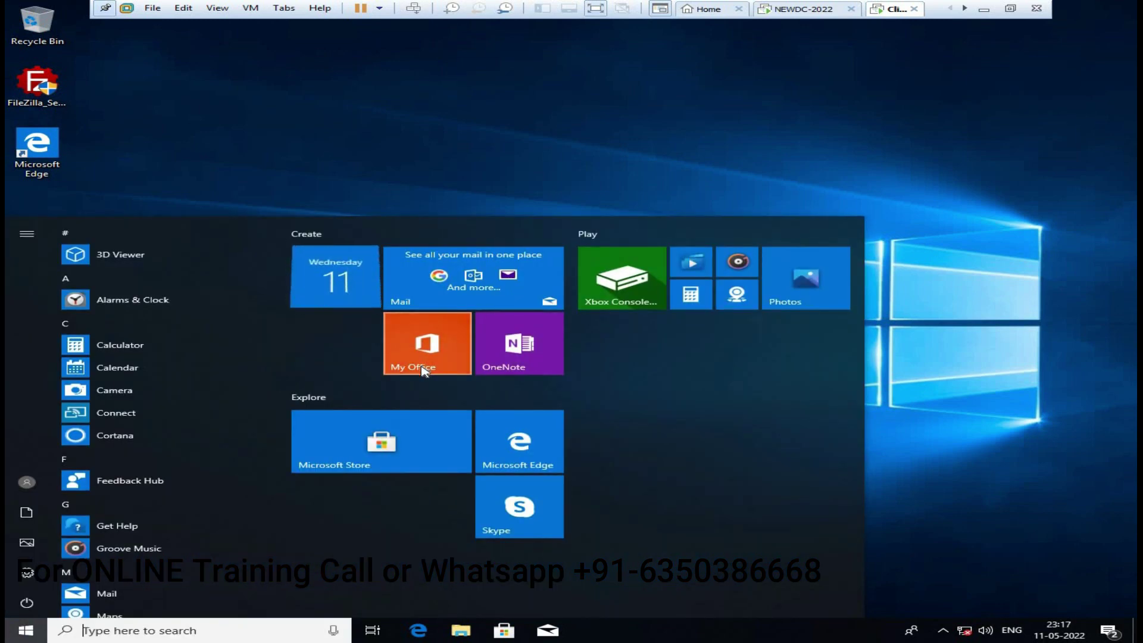
{"action": "type", "text": "bit locke"}
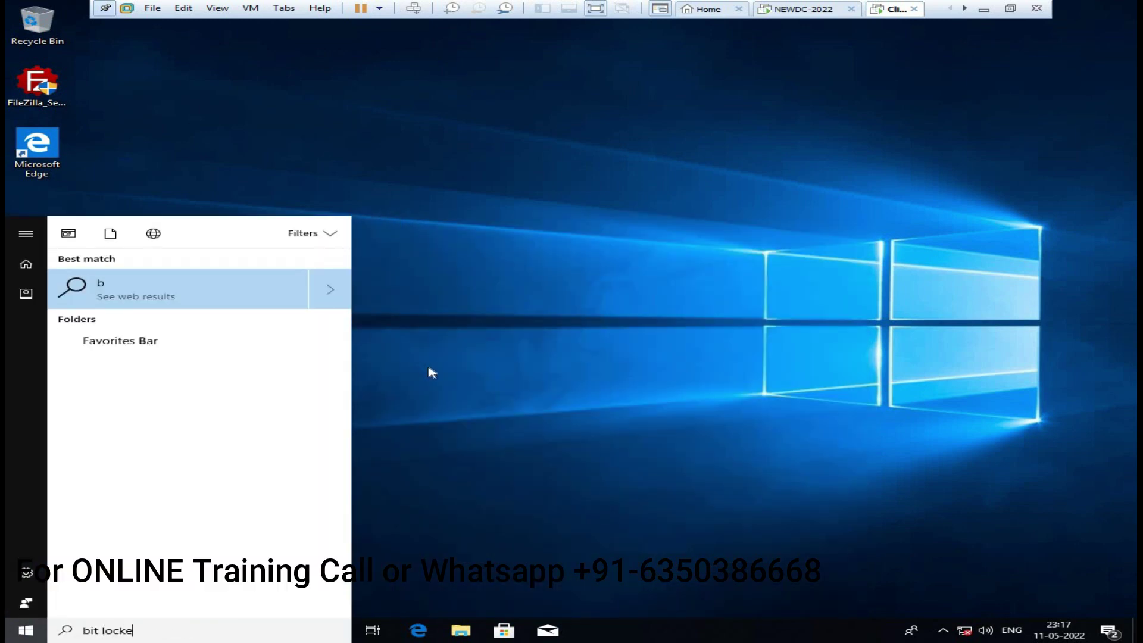
{"action": "type", "text": "r"}
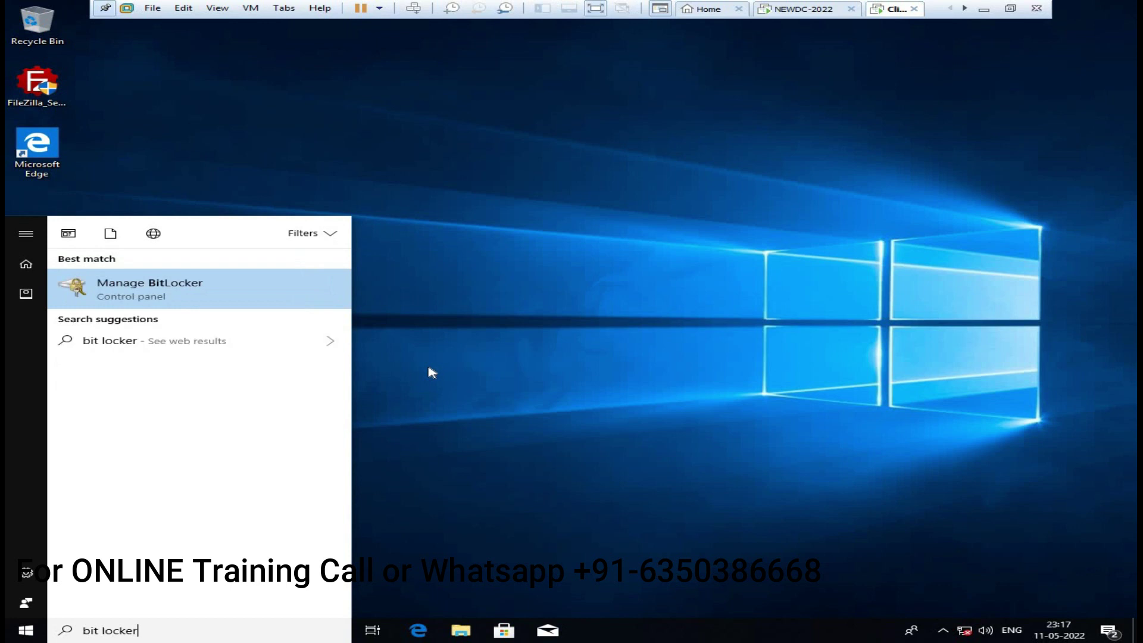
{"action": "left_click", "coordinate": [217, 300]}
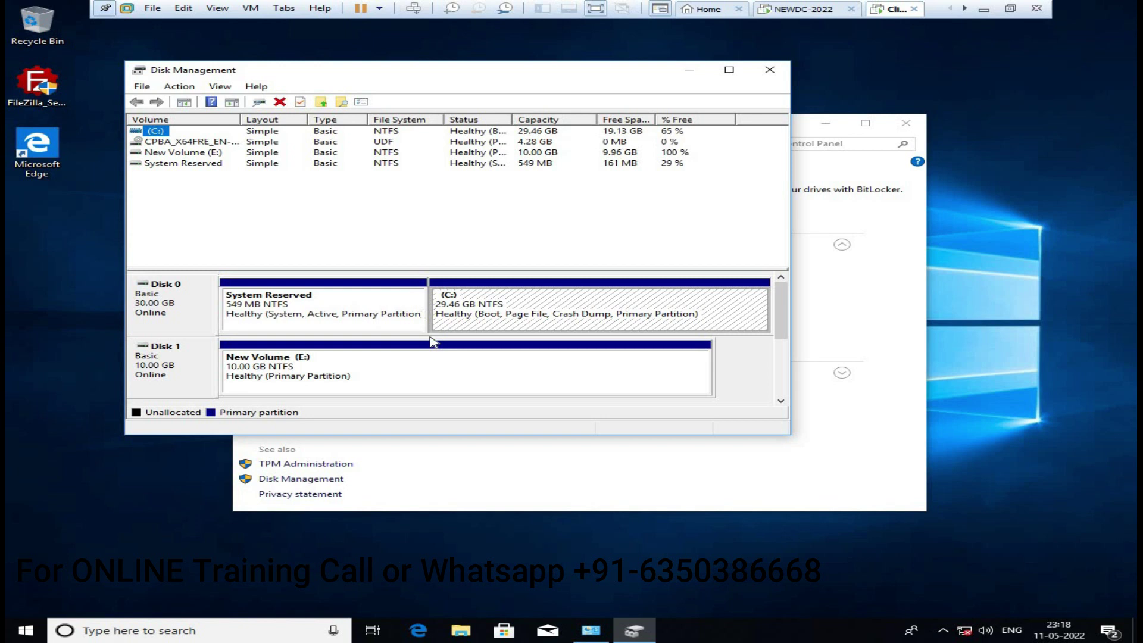
- Close Disk Management and turn on BitLocker for New Volume (E:)
{"action": "left_click", "coordinate": [347, 371]}
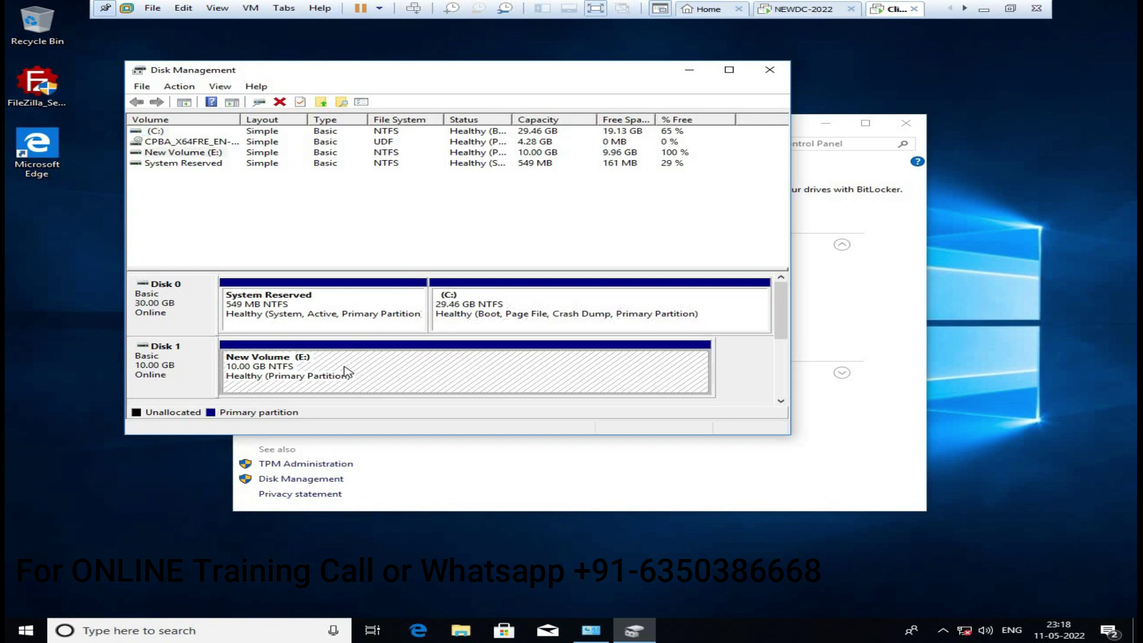
{"action": "left_click", "coordinate": [771, 70]}
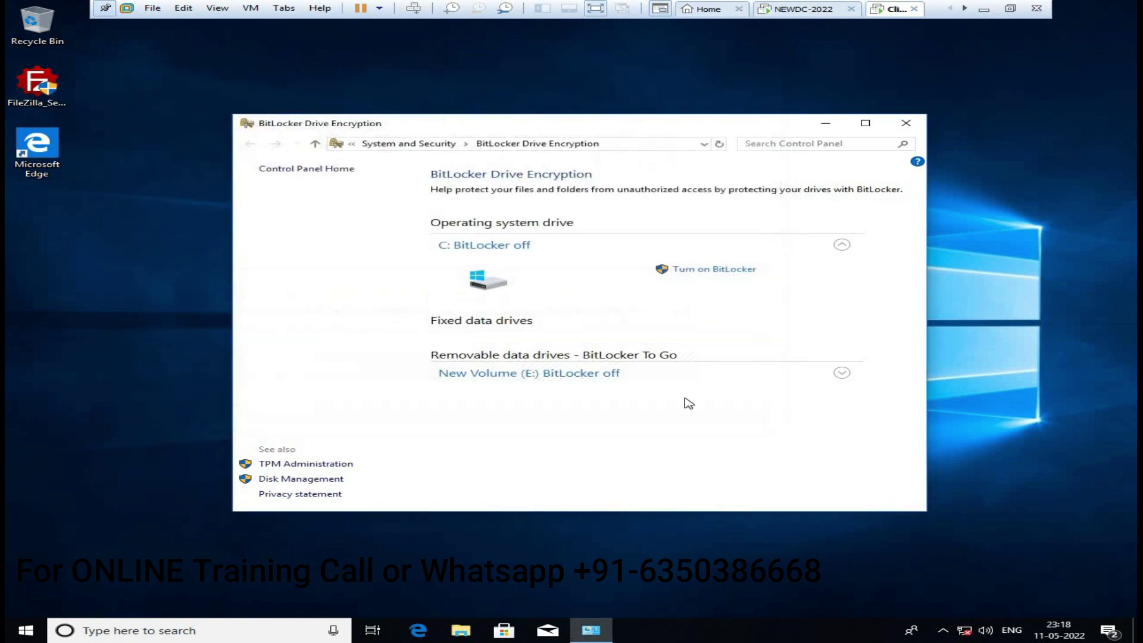
{"action": "left_click", "coordinate": [842, 374]}
{"action": "left_click", "coordinate": [713, 397]}
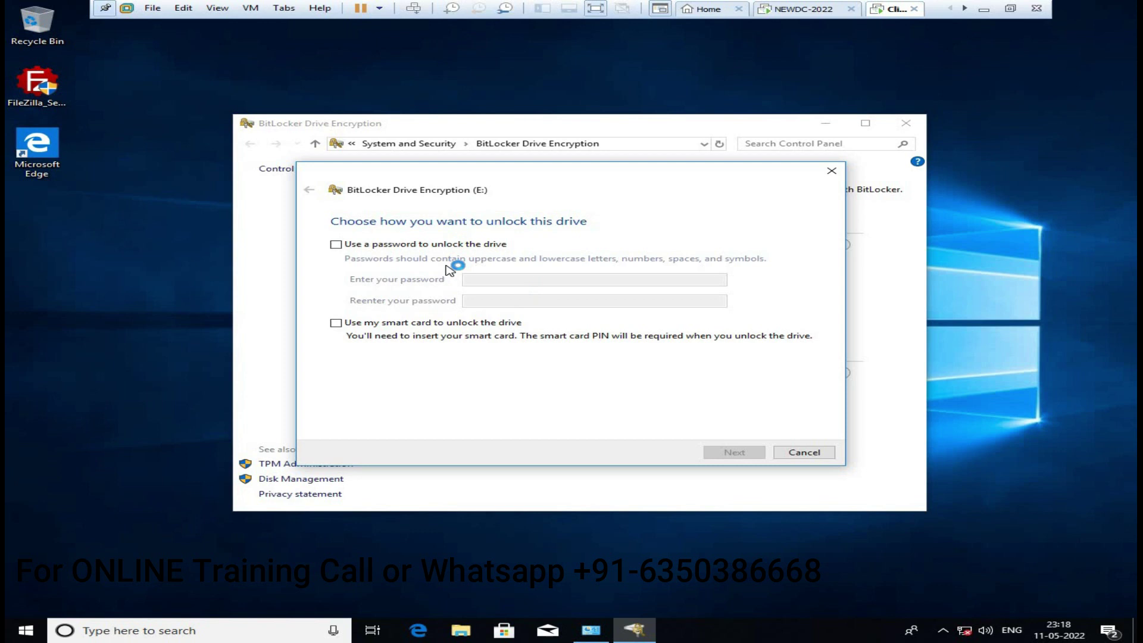
- Choose password unlock for E:, entering and confirming the drive password
{"action": "left_click", "coordinate": [336, 244]}
{"action": "left_click", "coordinate": [508, 278]}
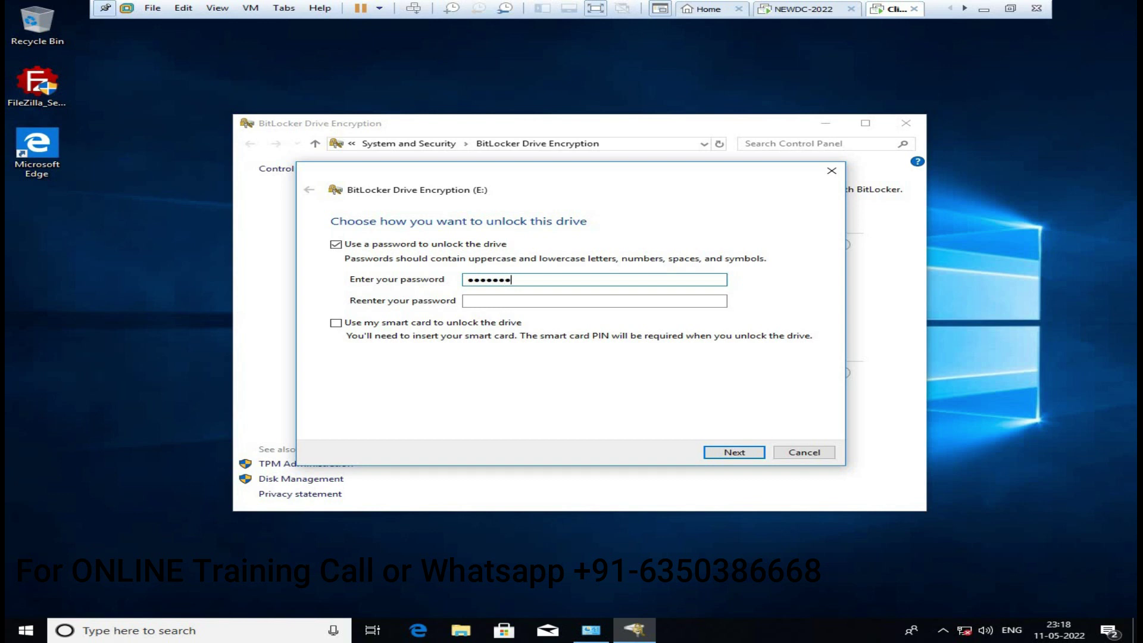
{"action": "left_click", "coordinate": [467, 300]}
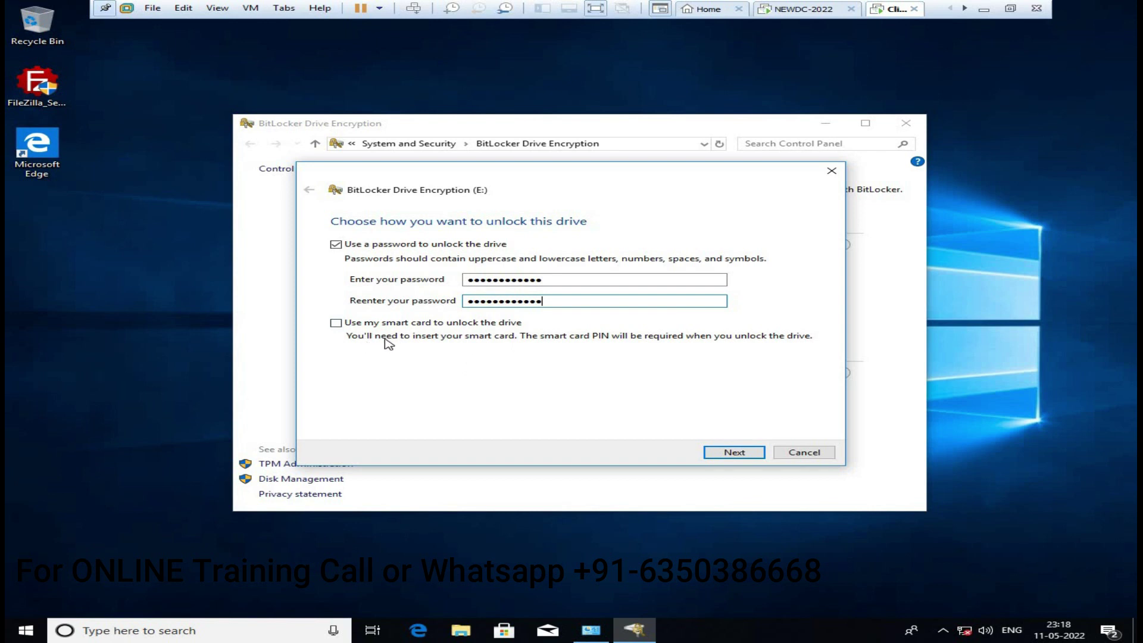
{"action": "left_click", "coordinate": [729, 456]}
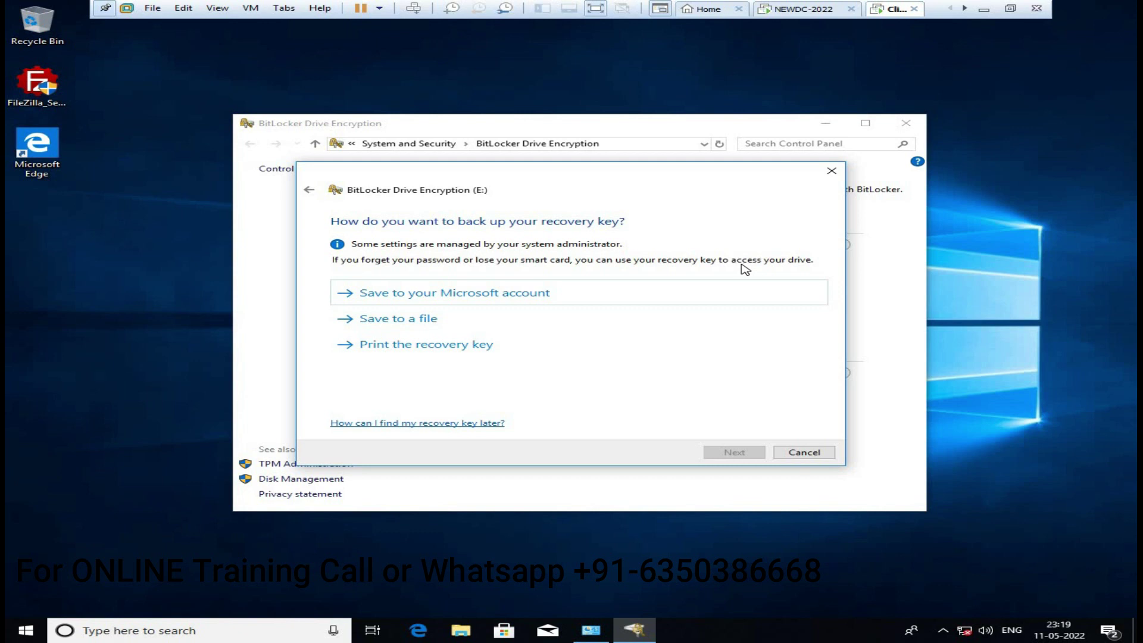
- Save the E: drive's recovery key as a file in Downloads and continue
{"action": "left_click", "coordinate": [424, 321]}
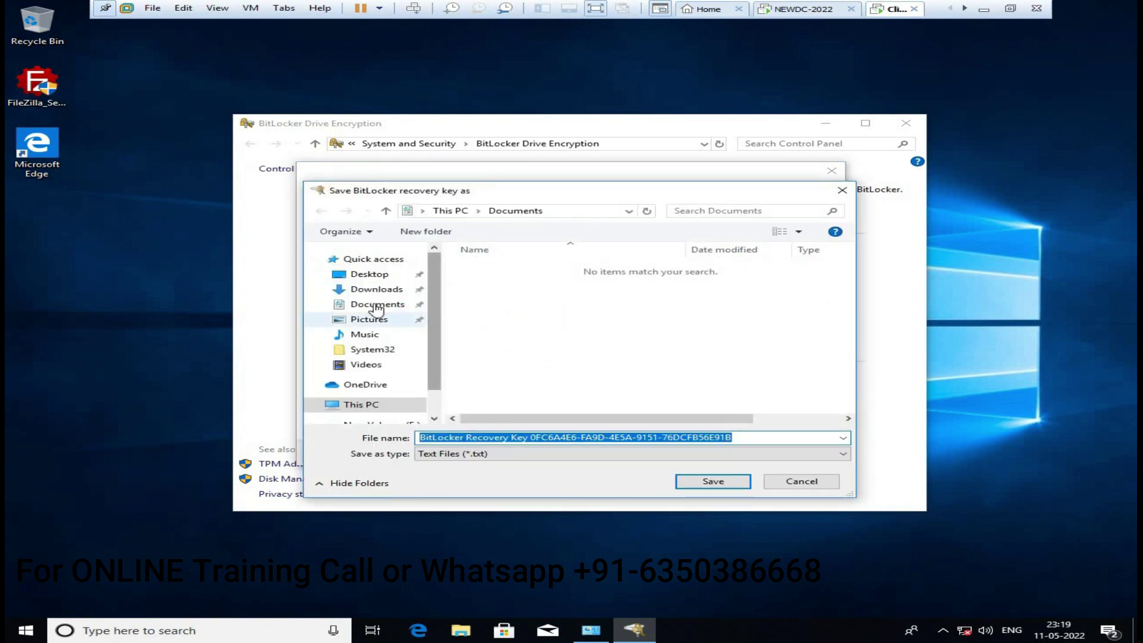
{"action": "left_click", "coordinate": [375, 291]}
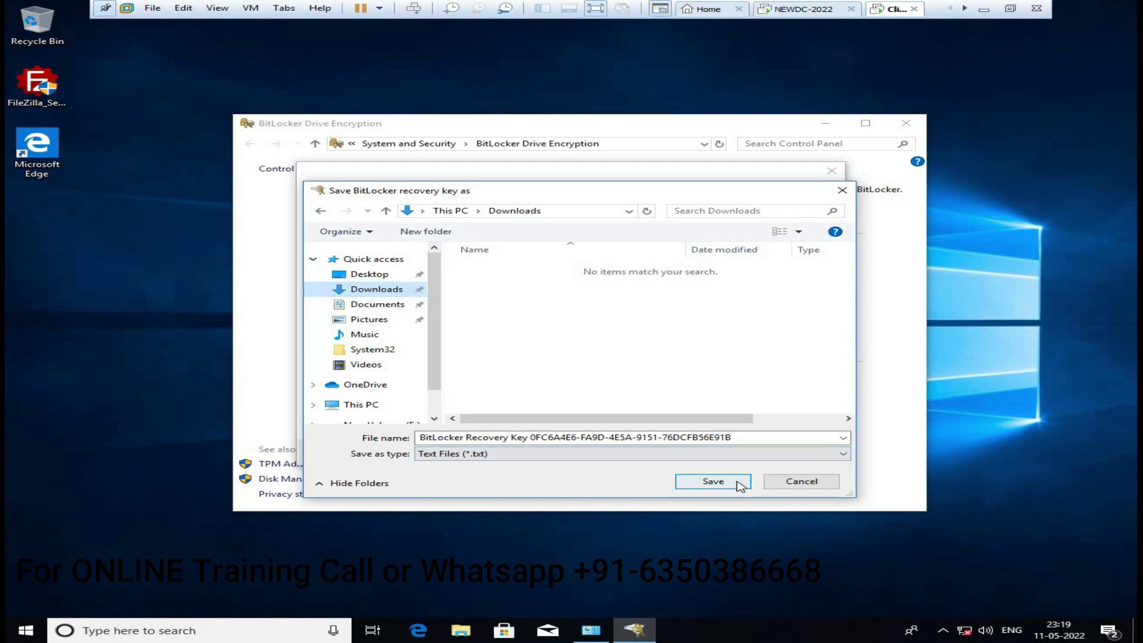
{"action": "left_click", "coordinate": [713, 481]}
{"action": "left_click", "coordinate": [734, 452]}
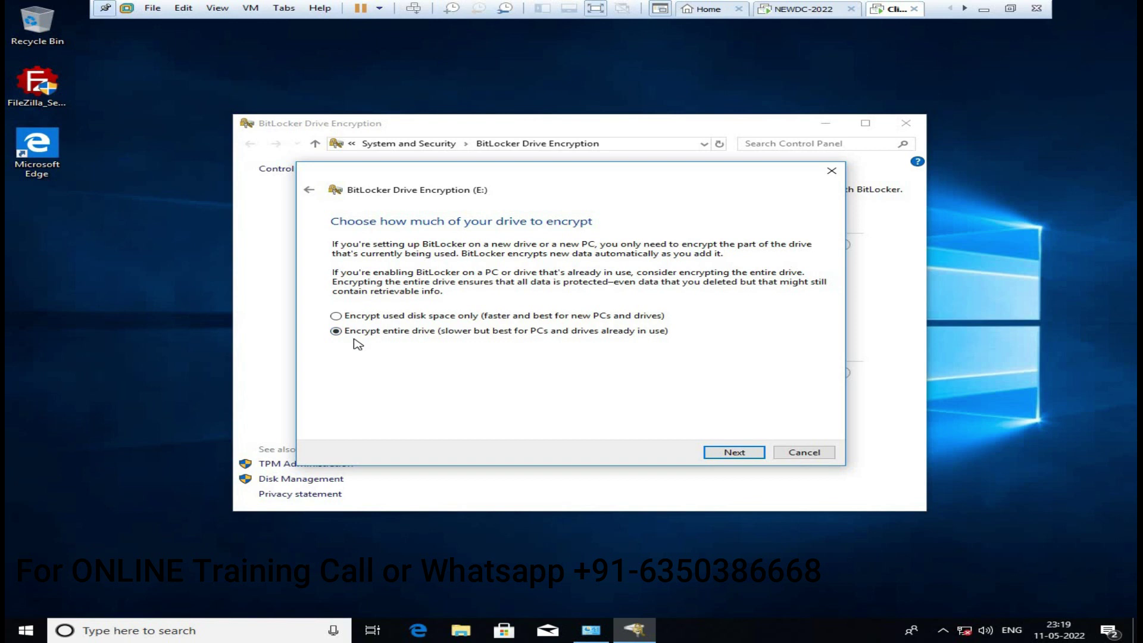
- Encrypt the entire E: drive using New encryption mode and start encrypting
{"action": "left_click", "coordinate": [735, 452]}
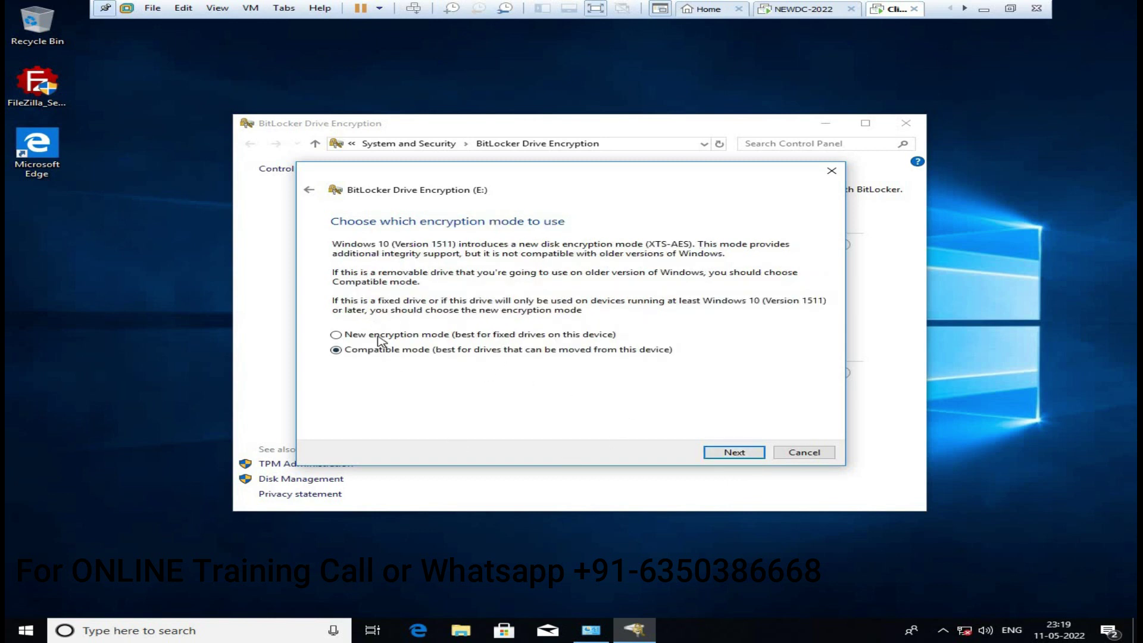
{"action": "left_click", "coordinate": [461, 337]}
{"action": "left_click", "coordinate": [739, 452]}
{"action": "left_click", "coordinate": [741, 453]}
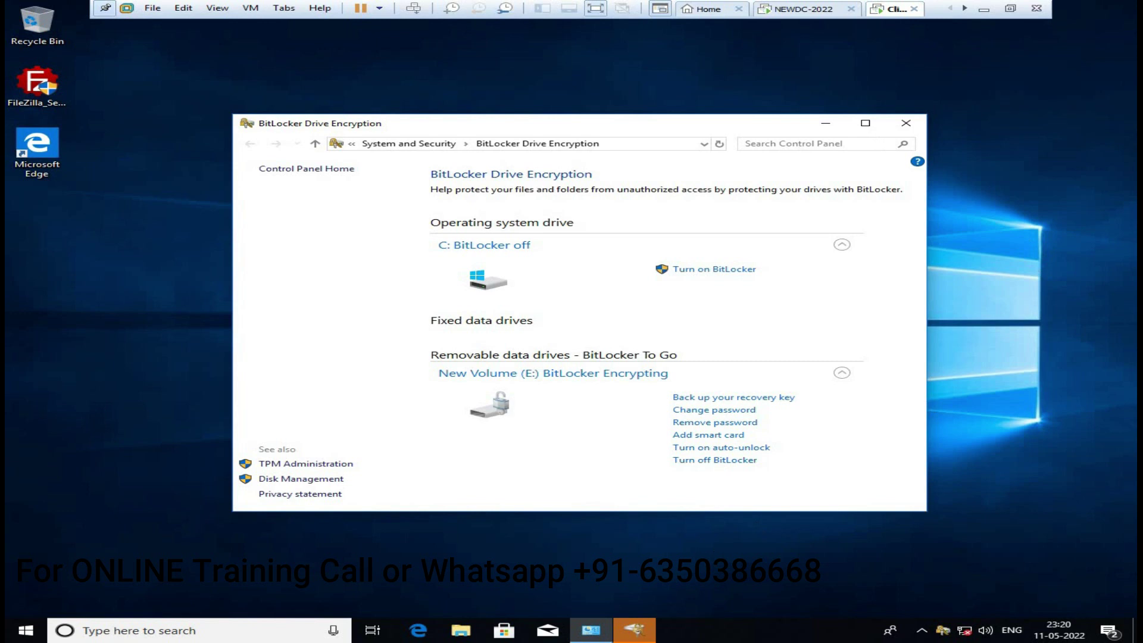
- Wait for E: encryption to finish and close the 'Encryption of E: is complete' notice
{"action": "left_click", "coordinate": [648, 634]}
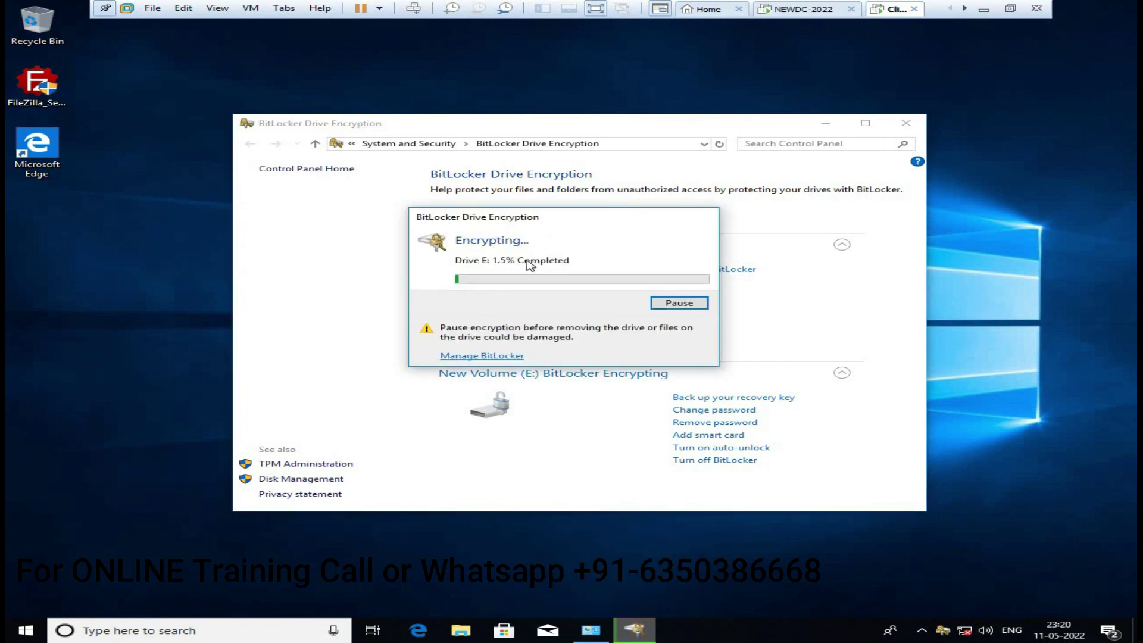
{"action": "left_click", "coordinate": [802, 10]}
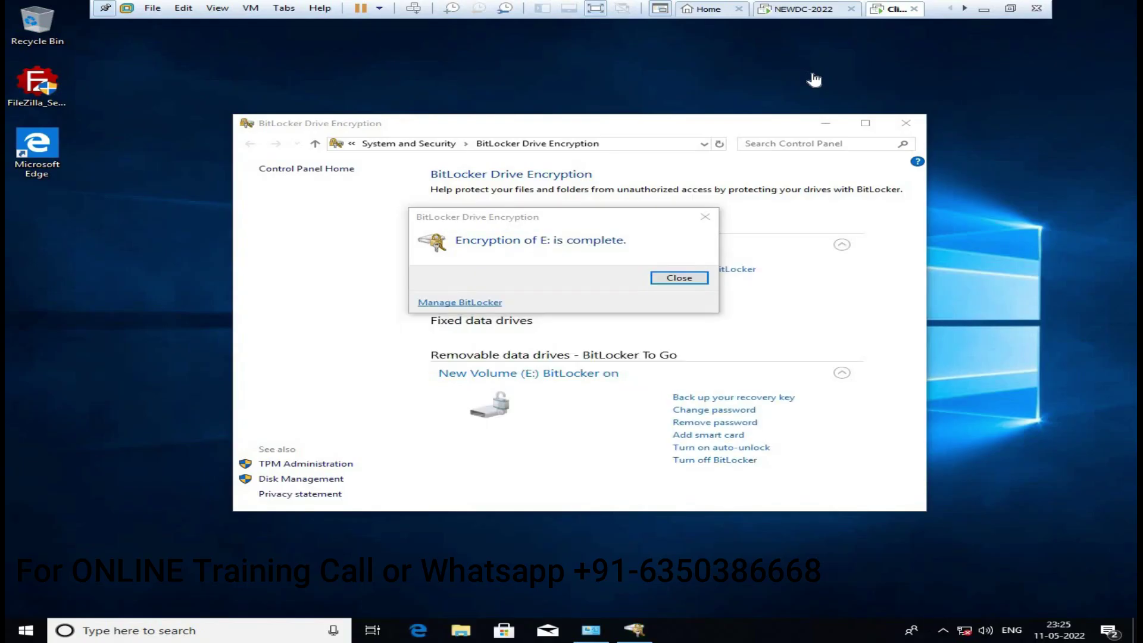
{"action": "left_click", "coordinate": [799, 9]}
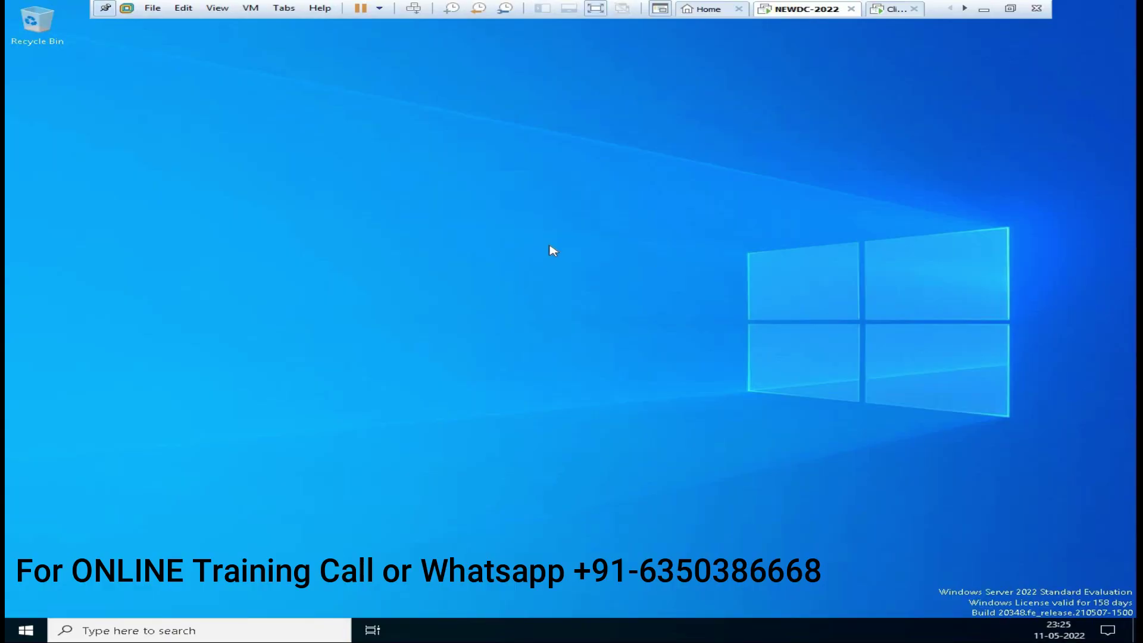
{"action": "left_click", "coordinate": [879, 11]}
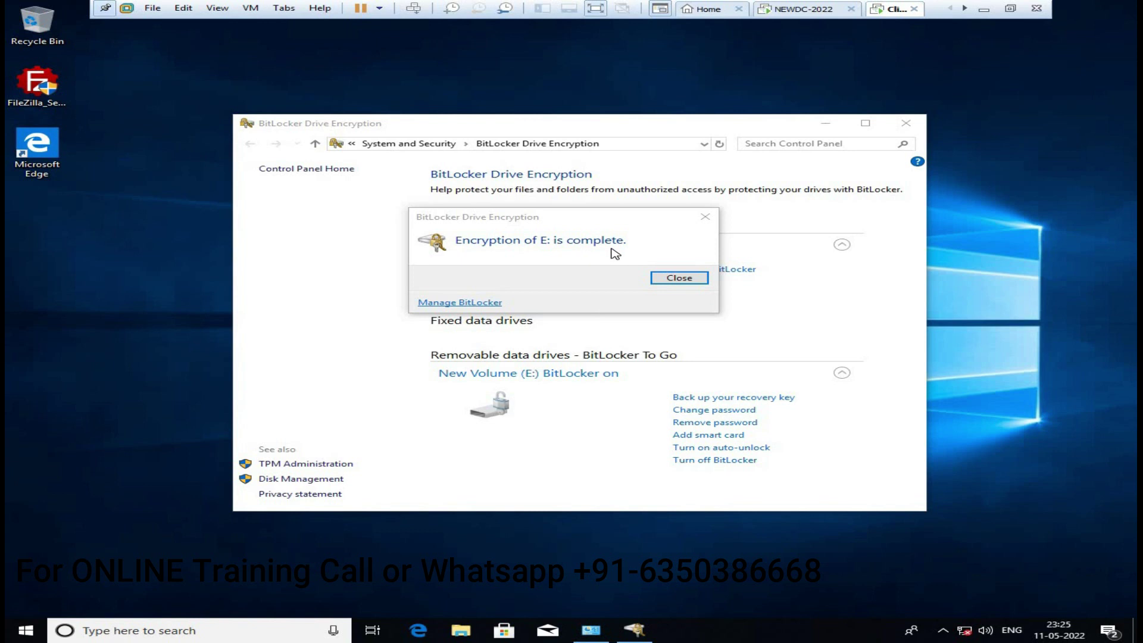
{"action": "left_click", "coordinate": [694, 280]}
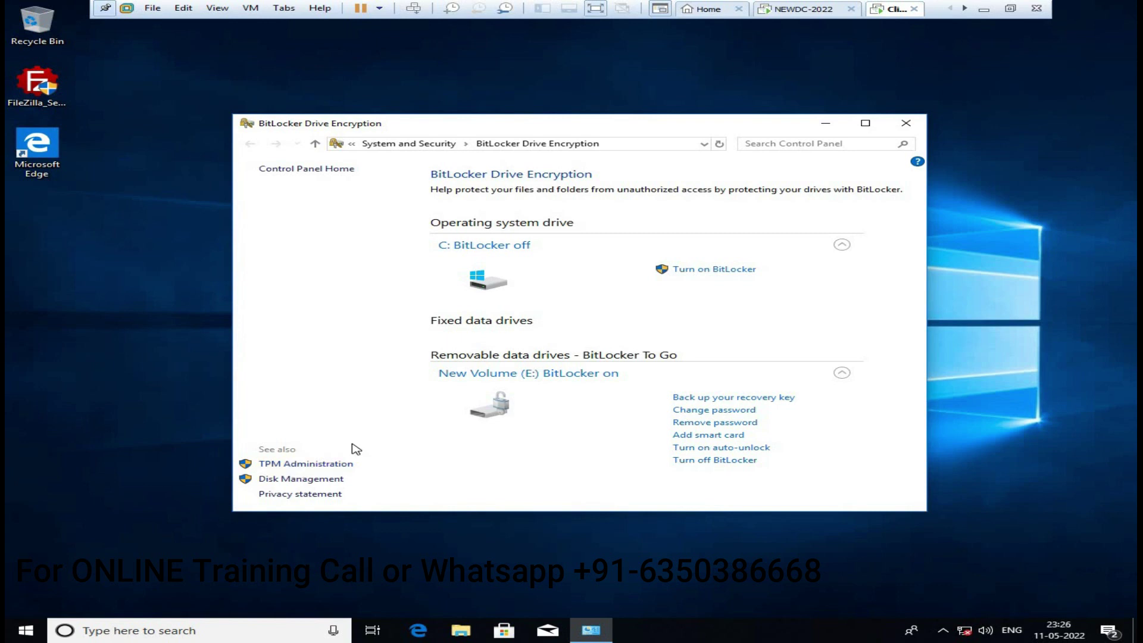
- Check in TPM Management that no compatible TPM is found, close it, and open File Explorer
{"action": "left_click", "coordinate": [306, 463]}
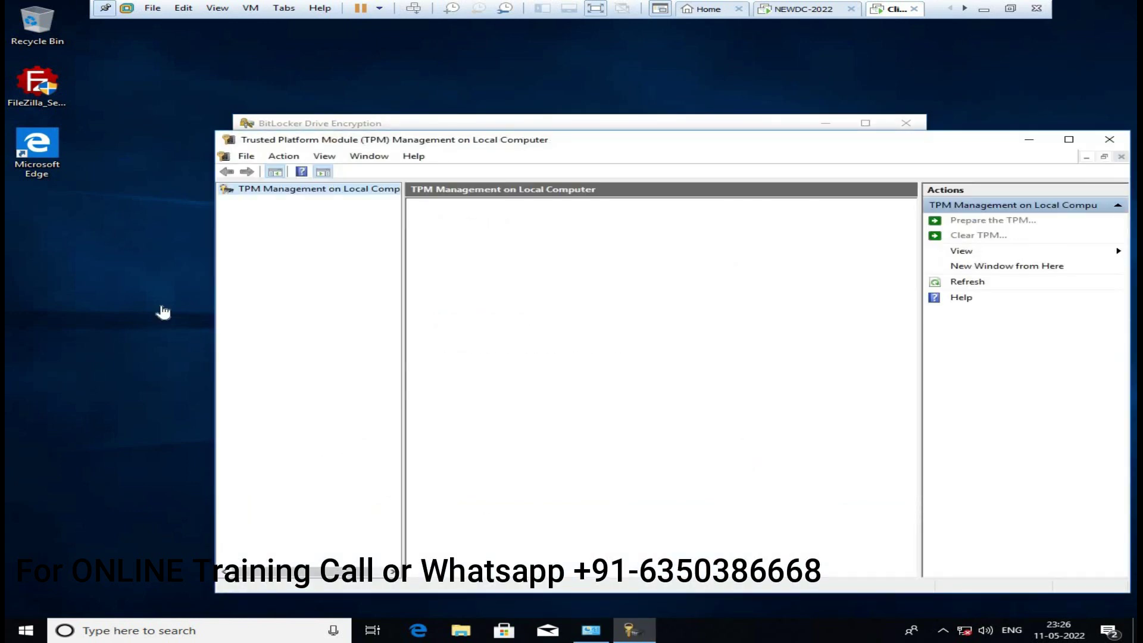
{"action": "left_click", "coordinate": [1068, 139]}
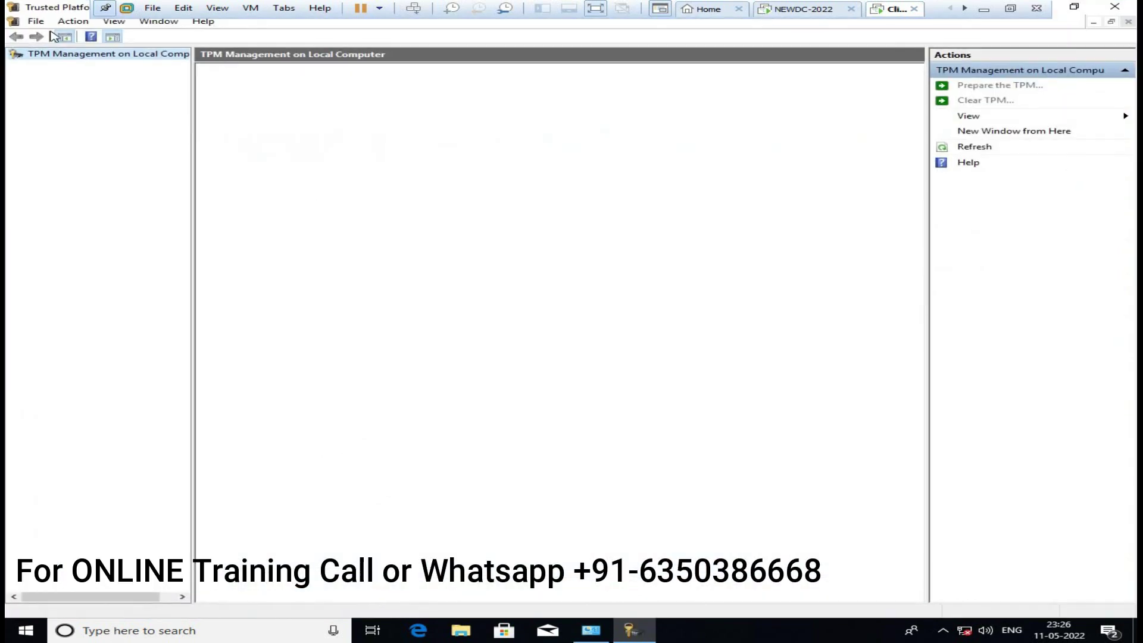
{"action": "right_click", "coordinate": [110, 56]}
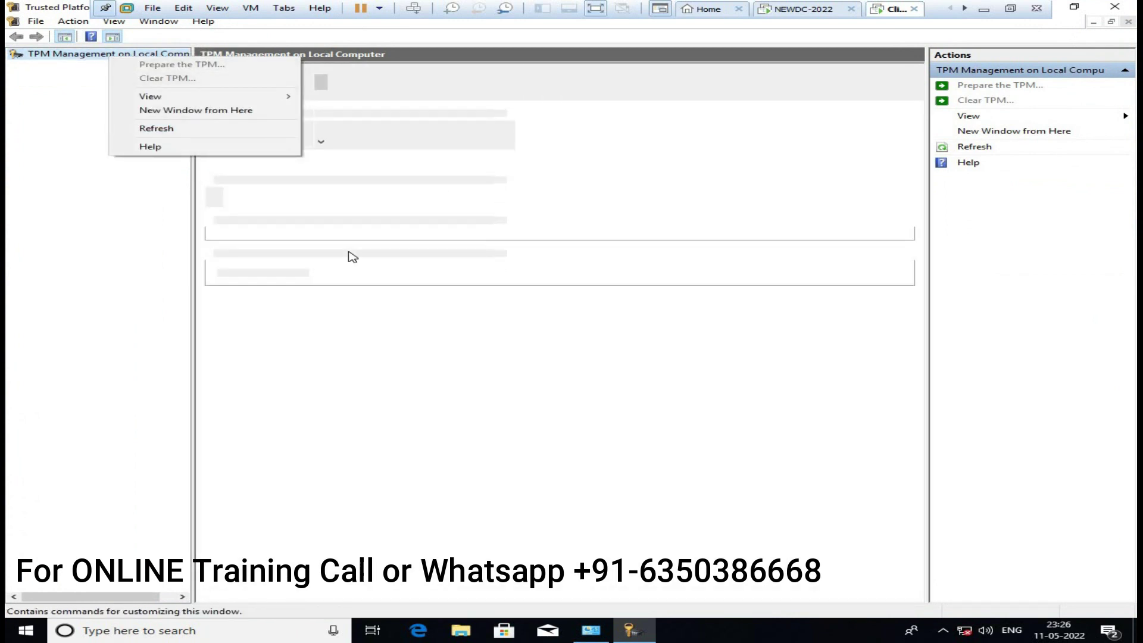
{"action": "left_click", "coordinate": [59, 41]}
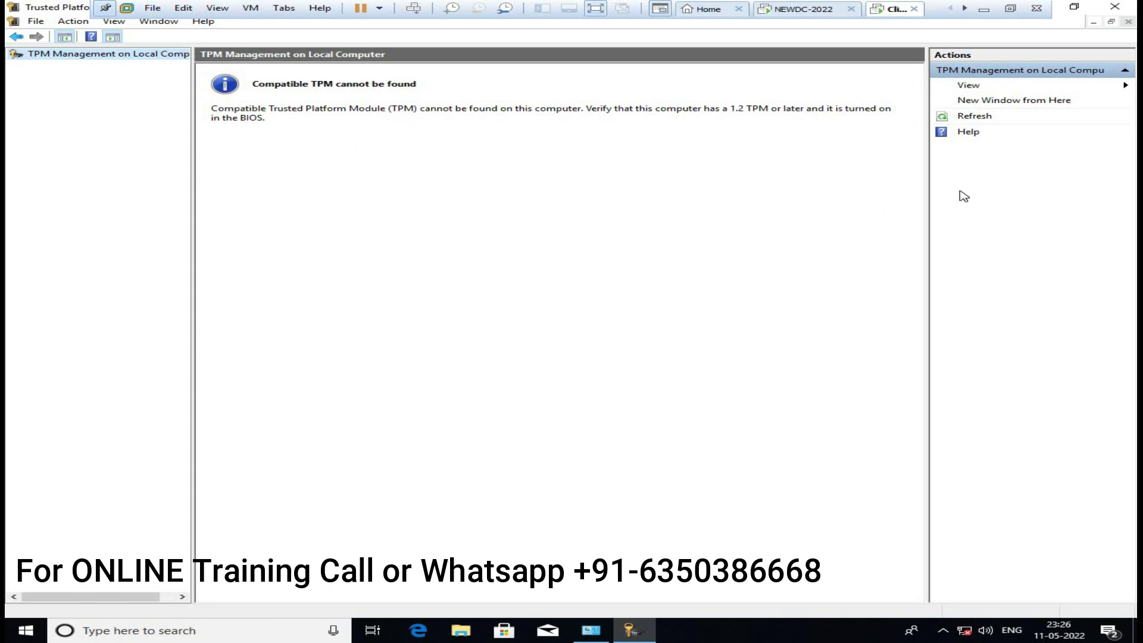
{"action": "left_click", "coordinate": [1130, 8]}
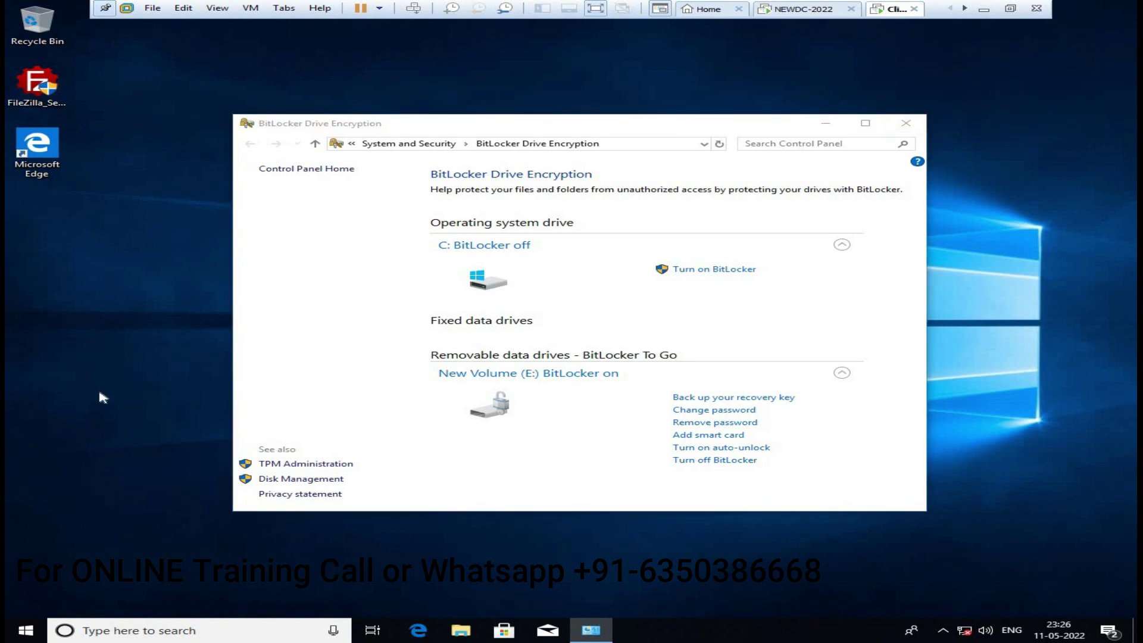
{"action": "key", "text": "super+e"}
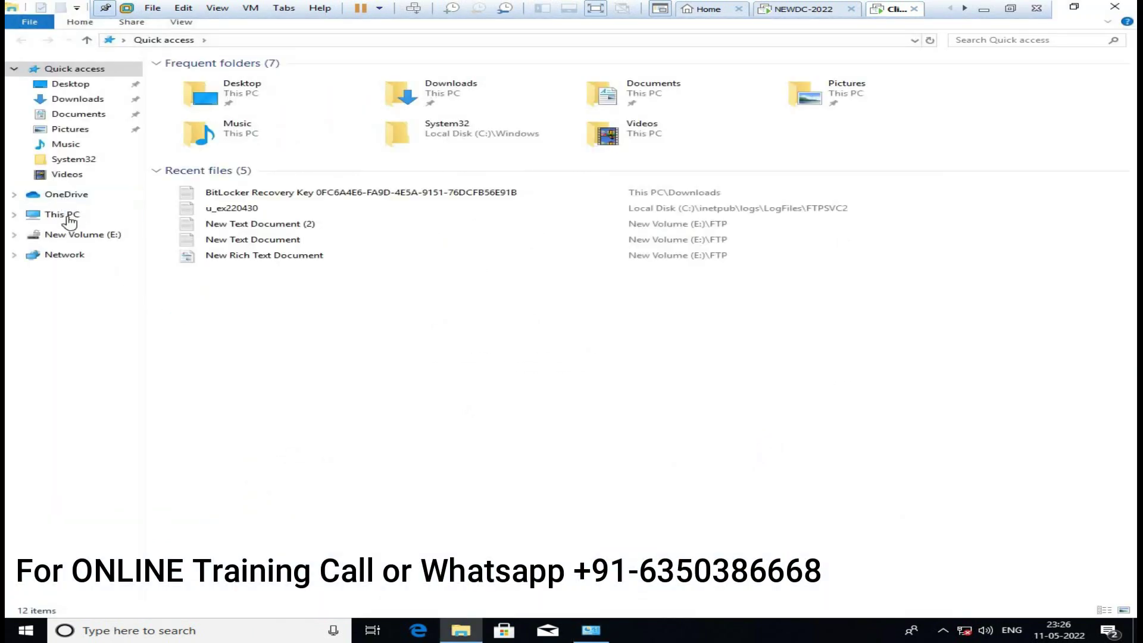
- Browse New Volume (E:) to see its FTP folder, return to This PC, and open Start
{"action": "left_click", "coordinate": [79, 222]}
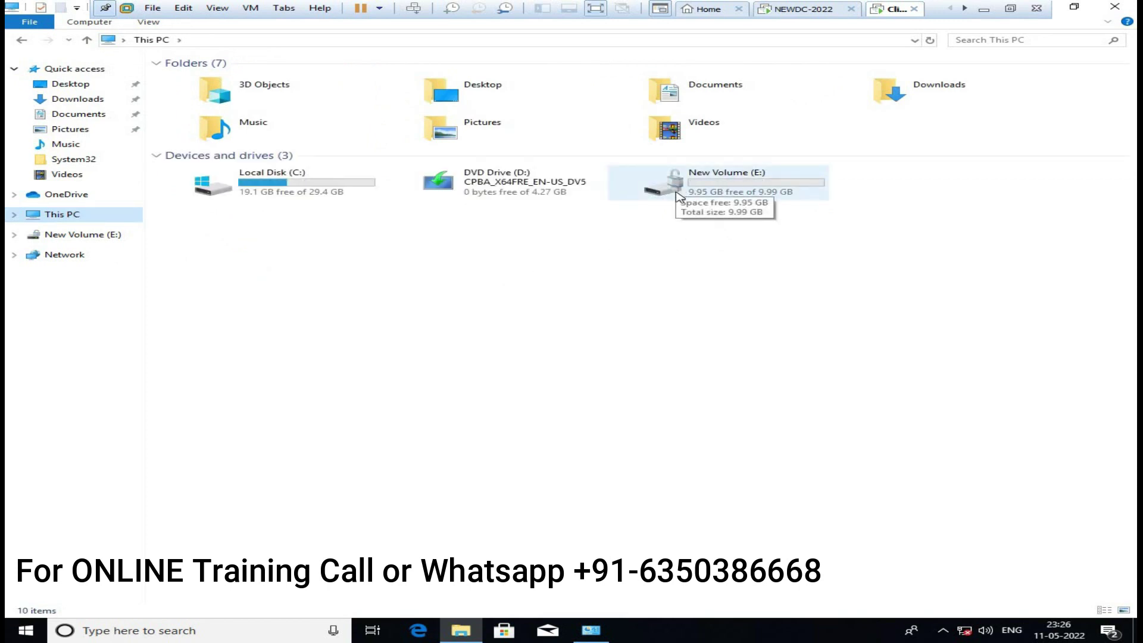
{"action": "double_click", "coordinate": [733, 177]}
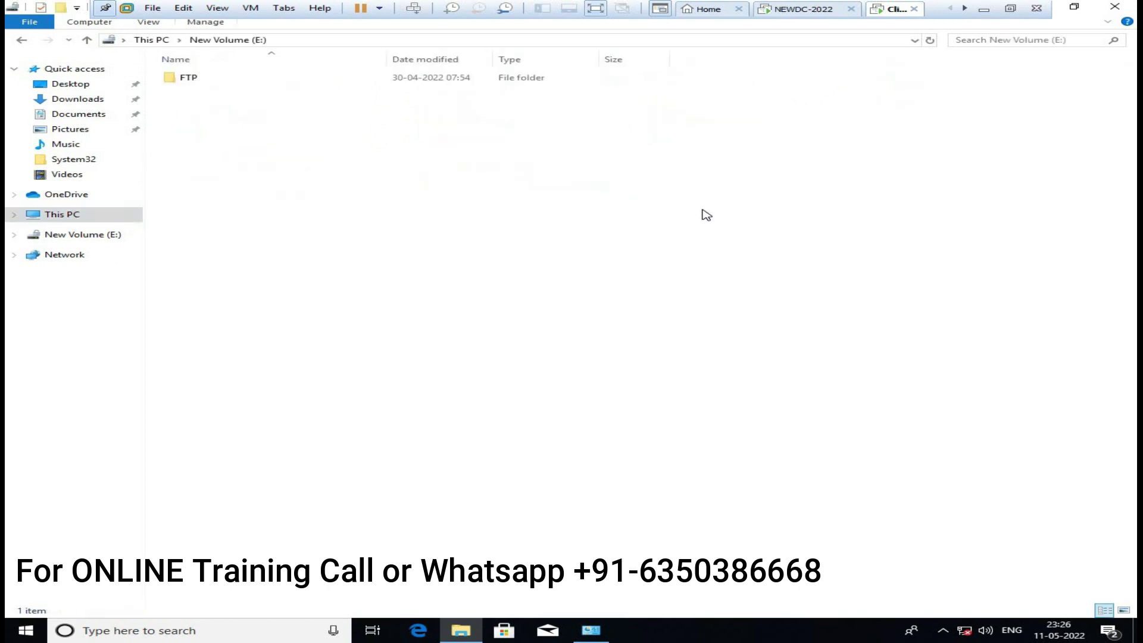
{"action": "key", "text": "alt+Left"}
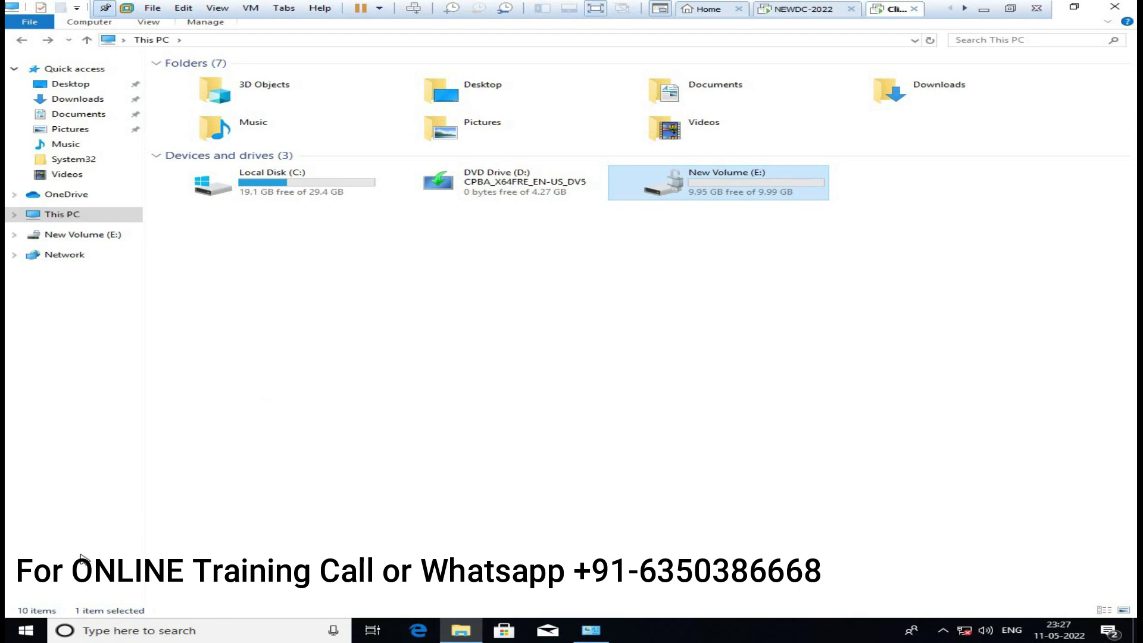
{"action": "left_click", "coordinate": [34, 632]}
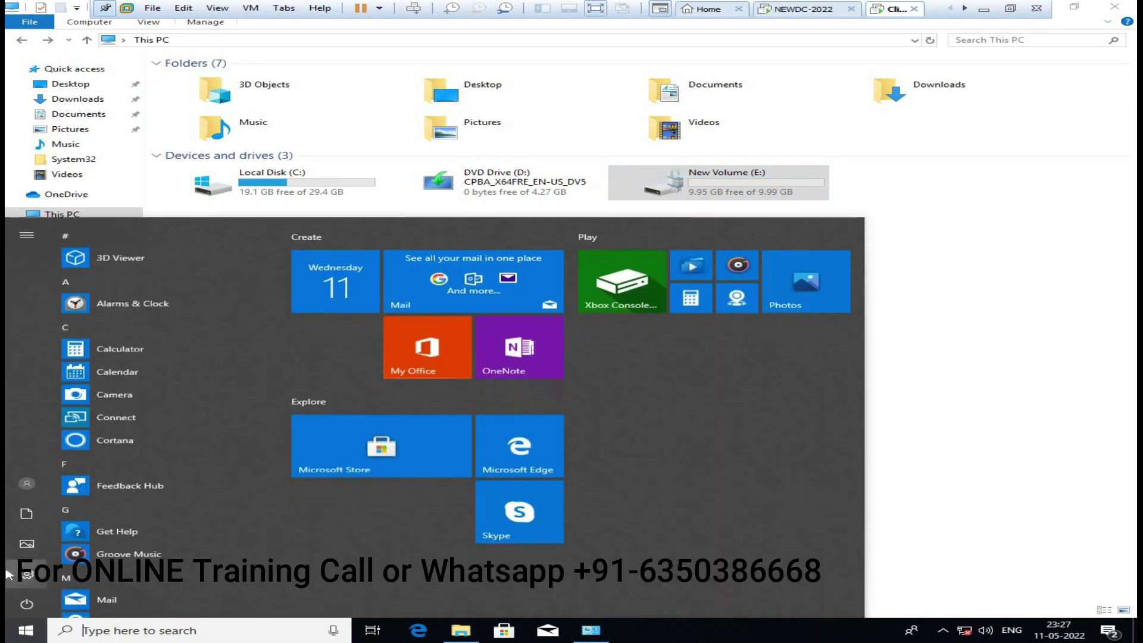
- Restart the client VM and switch to NEWDC-2022 to see the BitLocker installation succeeded
{"action": "left_click", "coordinate": [65, 572]}
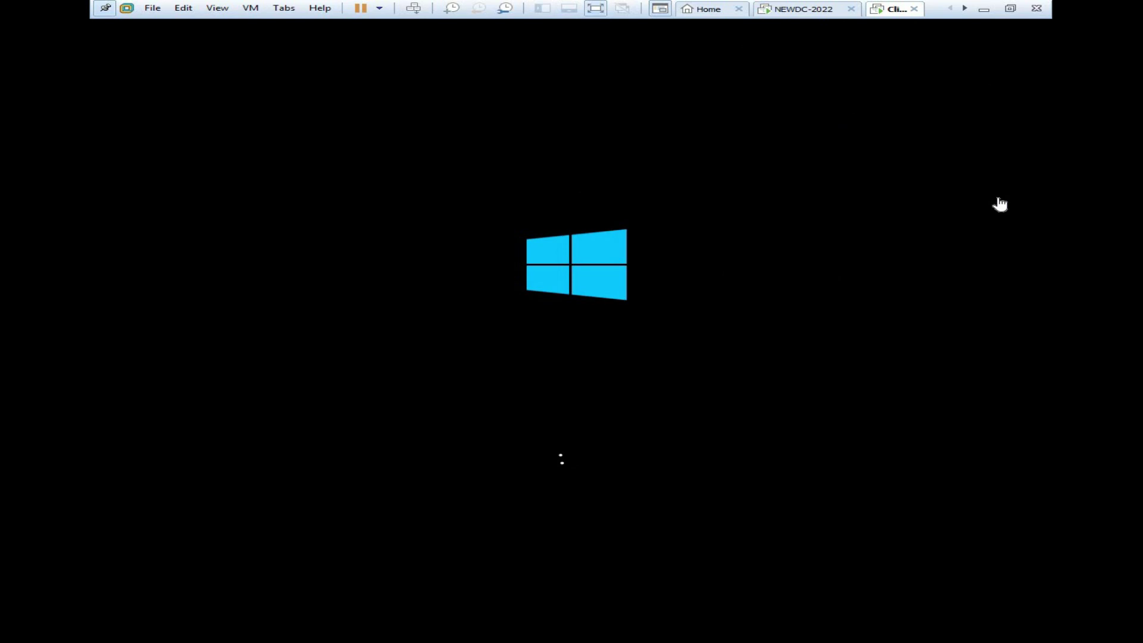
{"action": "left_click", "coordinate": [797, 12]}
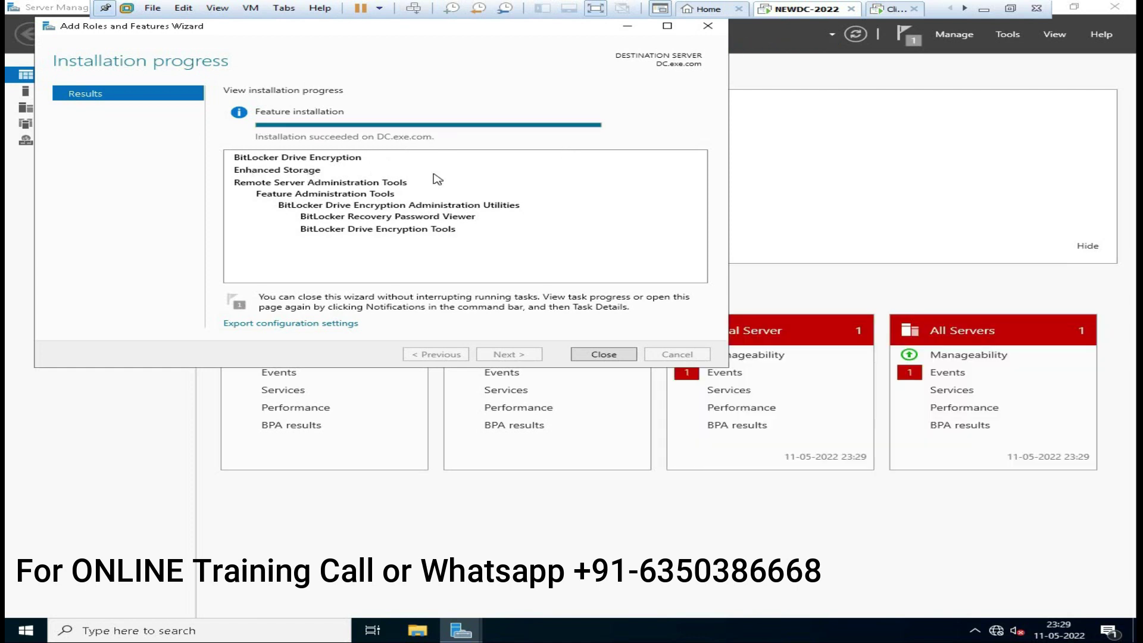
- Close the feature wizard and Server Manager, then search 'bit locker' and open Manage BitLocker
{"action": "left_click", "coordinate": [603, 356]}
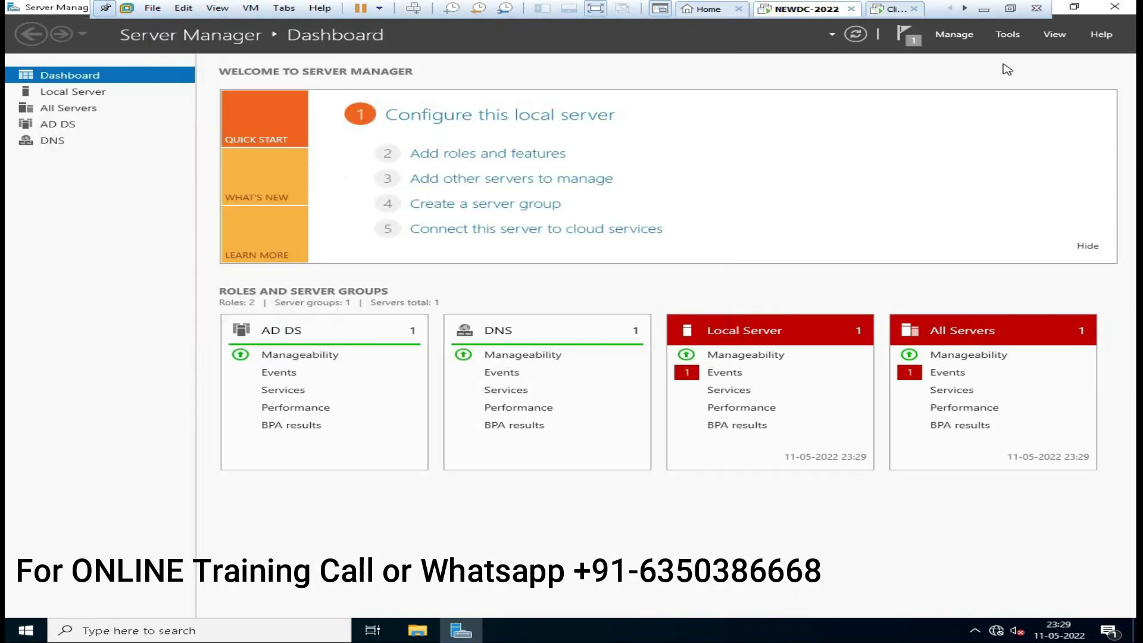
{"action": "key", "text": "alt+F4"}
{"action": "left_click", "coordinate": [27, 631]}
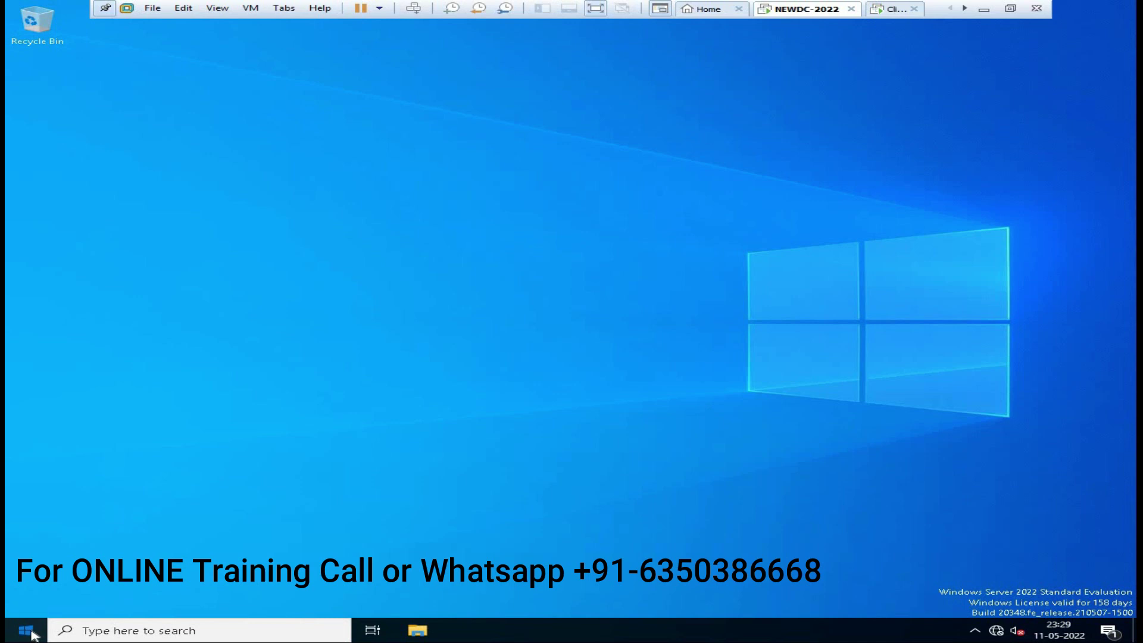
{"action": "type", "text": "bit"}
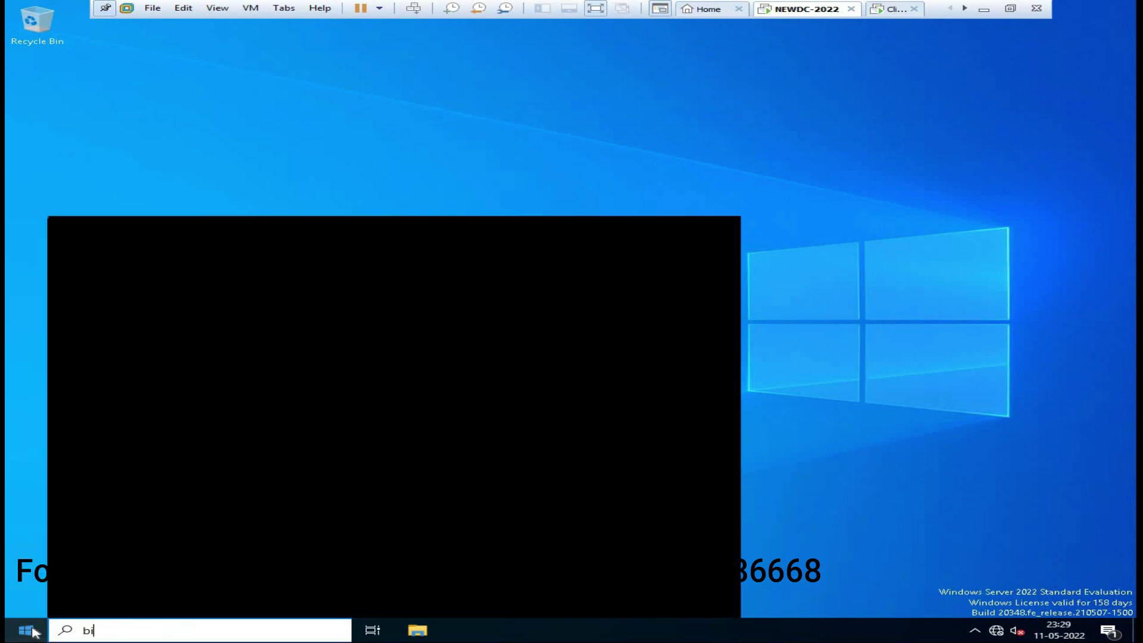
{"action": "type", "text": " locker"}
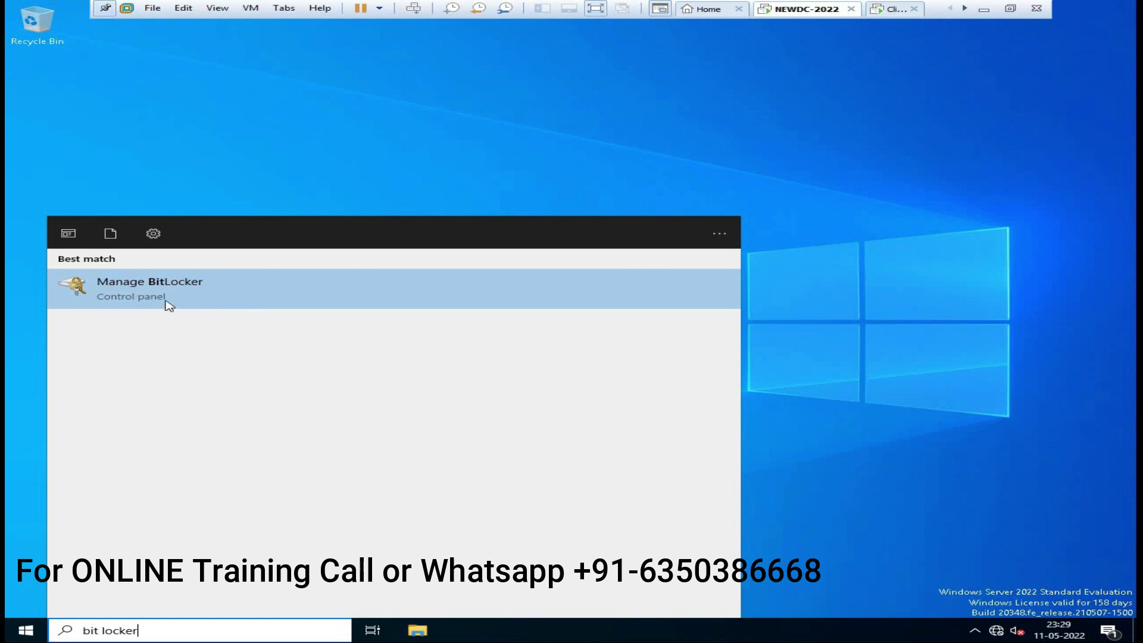
{"action": "left_click", "coordinate": [632, 277]}
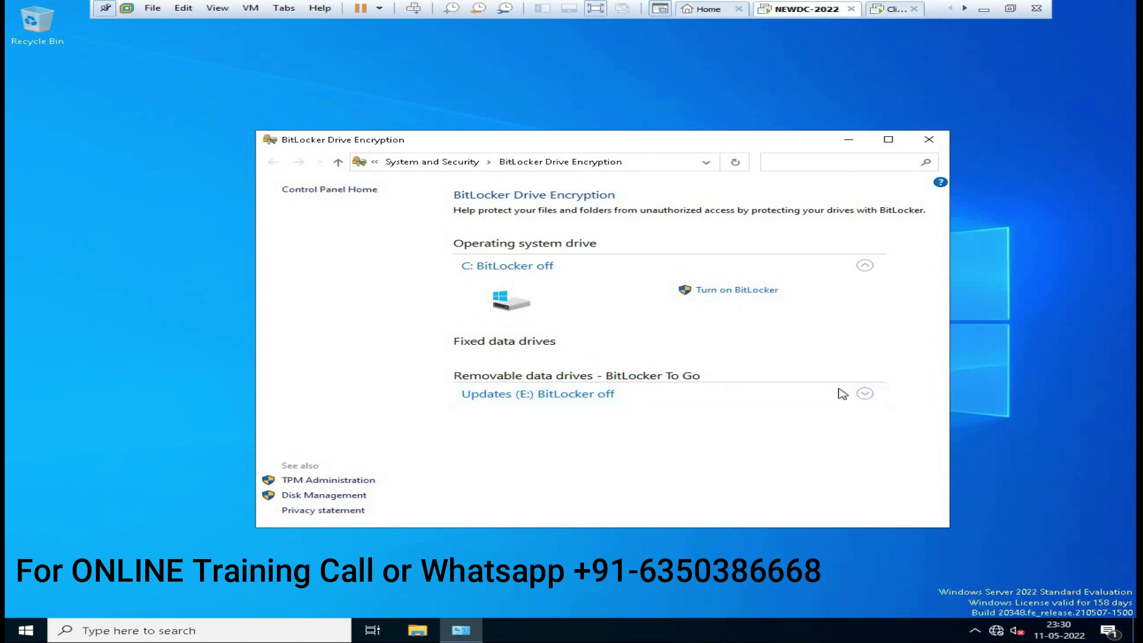
- Turn on BitLocker for Updates (E:) with password unlocking, entering the password twice
{"action": "left_click", "coordinate": [865, 394]}
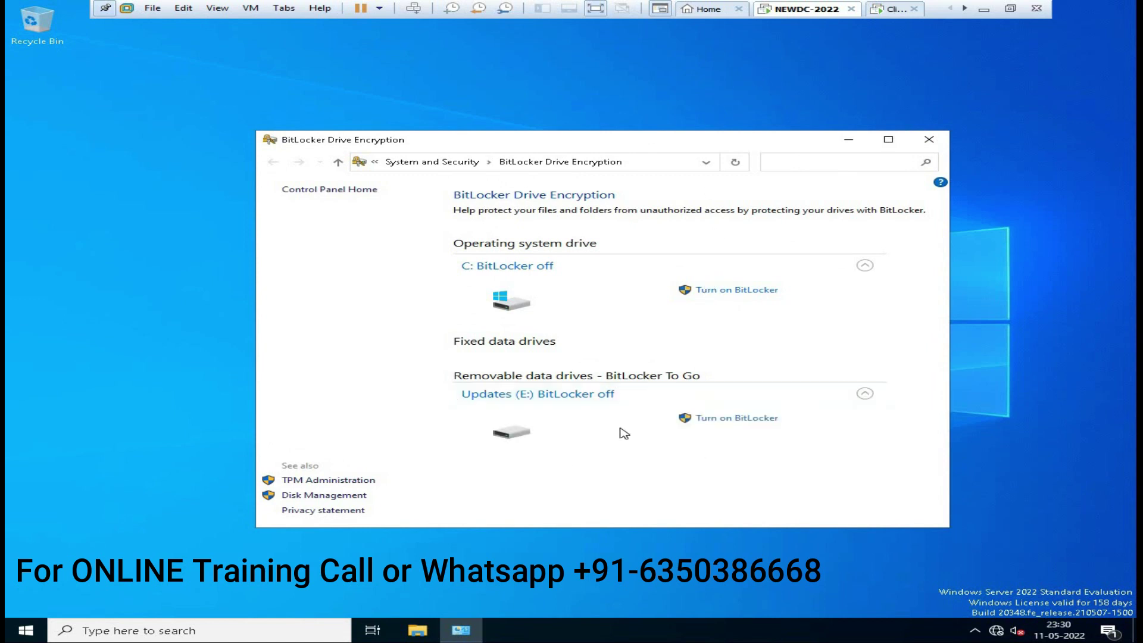
{"action": "left_click", "coordinate": [751, 419]}
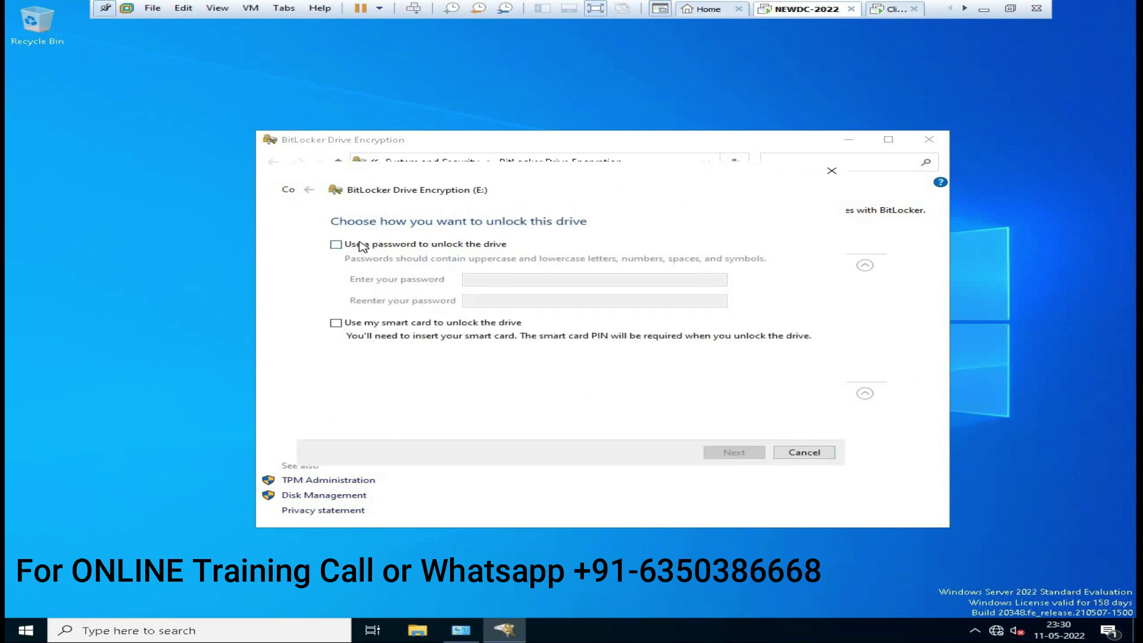
{"action": "left_click", "coordinate": [366, 249]}
{"action": "left_click", "coordinate": [488, 280]}
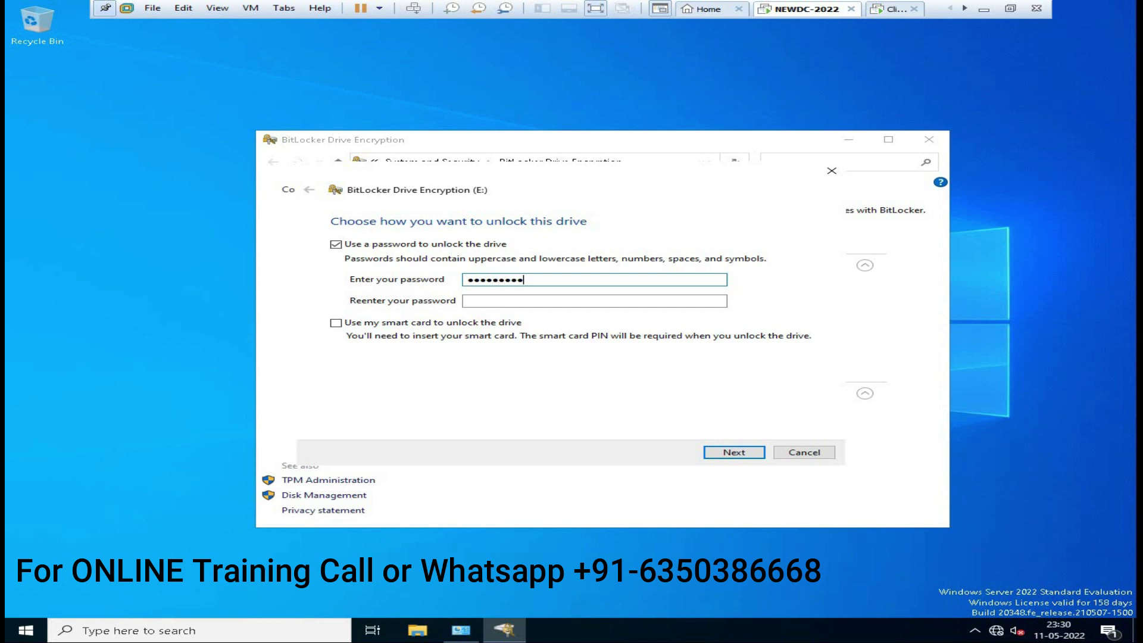
{"action": "left_click", "coordinate": [594, 300]}
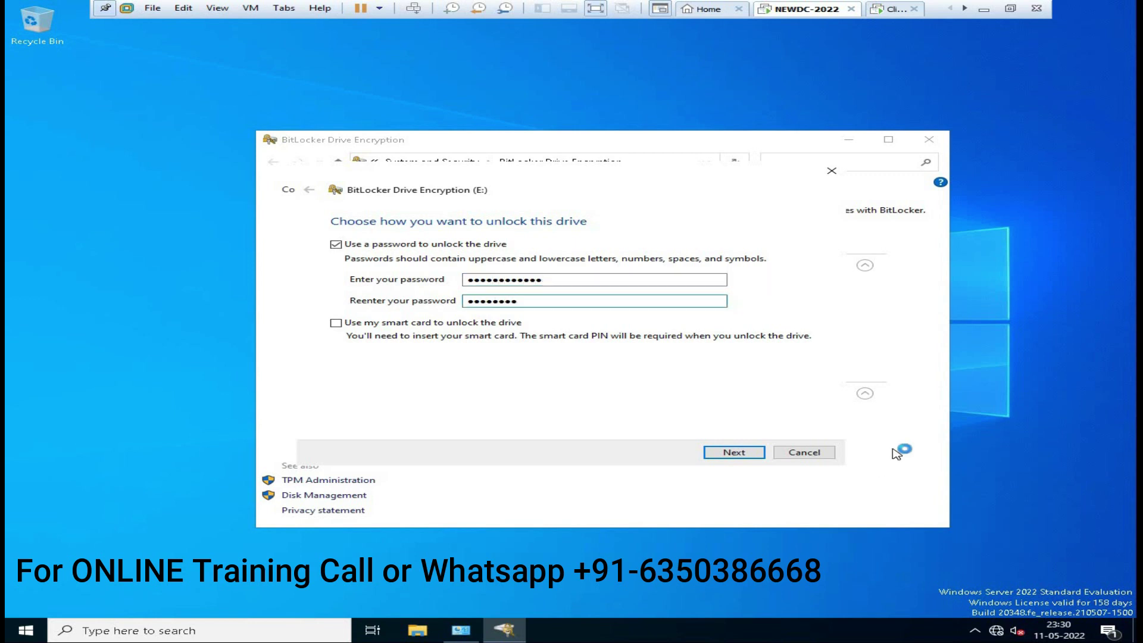
- Correct the mismatched re-entered password and continue to the recovery key backup choices
{"action": "left_click", "coordinate": [727, 454]}
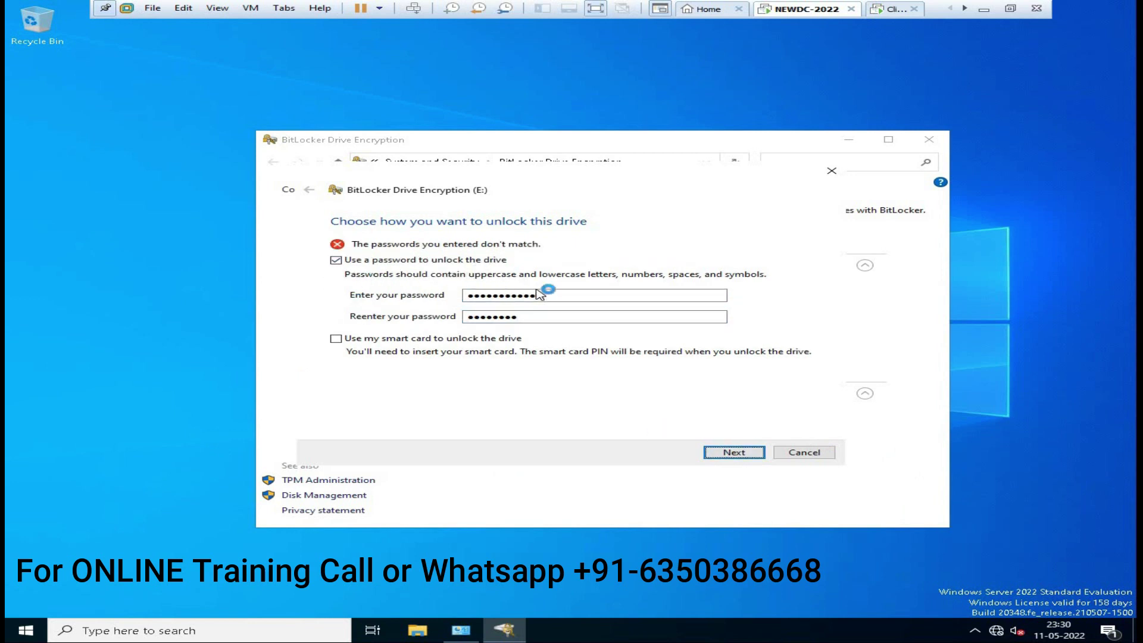
{"action": "left_click", "coordinate": [531, 316]}
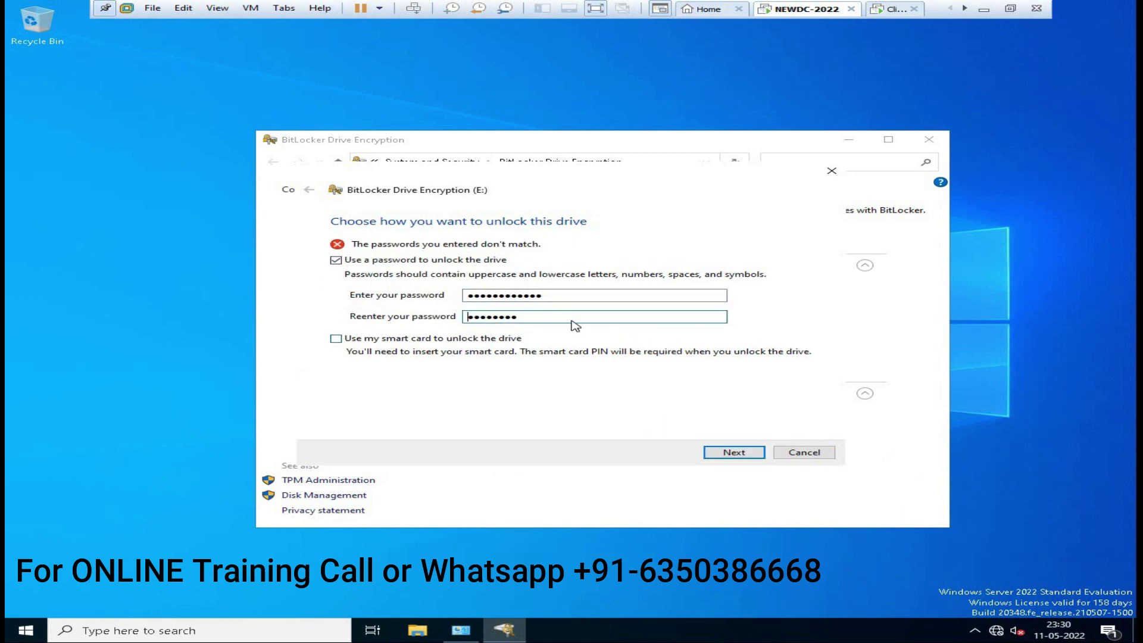
{"action": "key", "text": "ctrl+a"}
{"action": "type", "text": "P"}
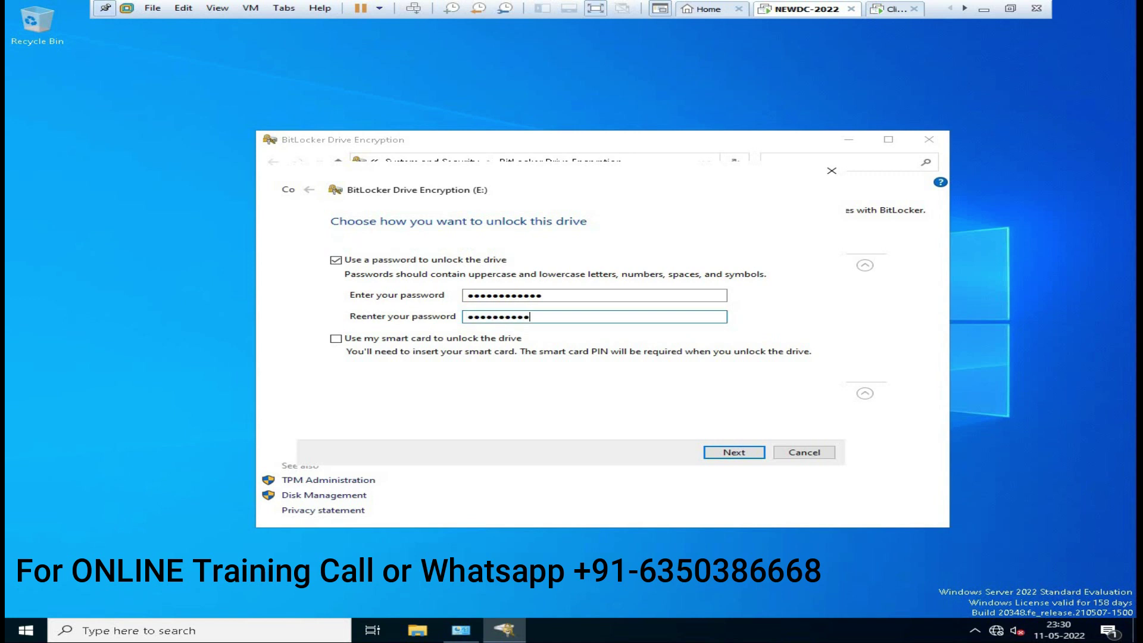
{"action": "left_click", "coordinate": [733, 452]}
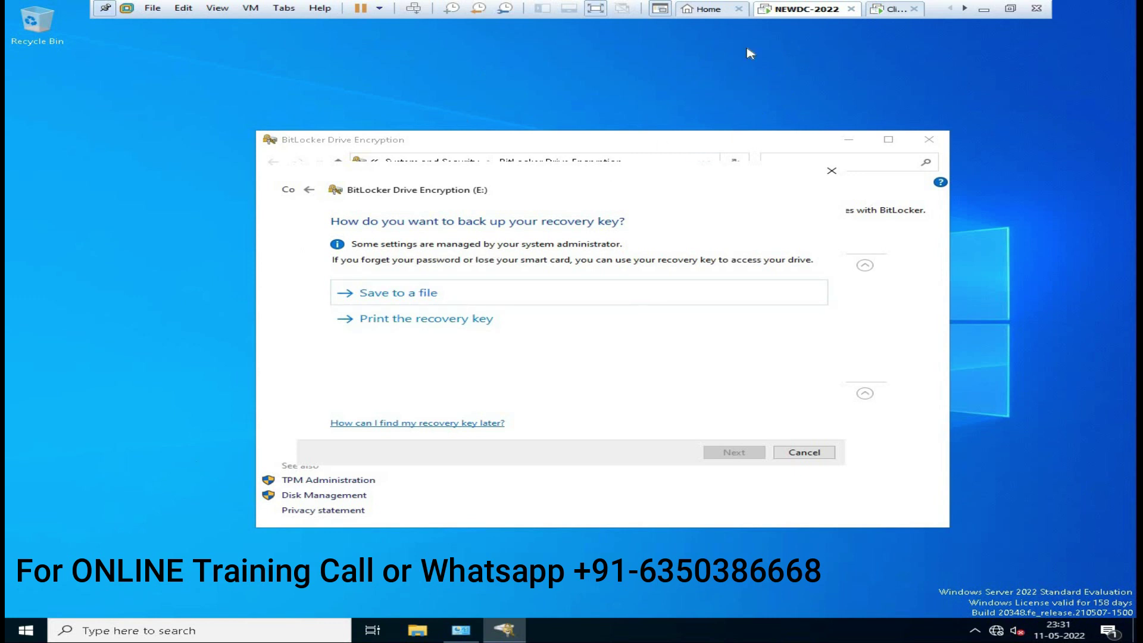
- Sign in to the client VM with the account password and open File Explorer
{"action": "left_click", "coordinate": [894, 11]}
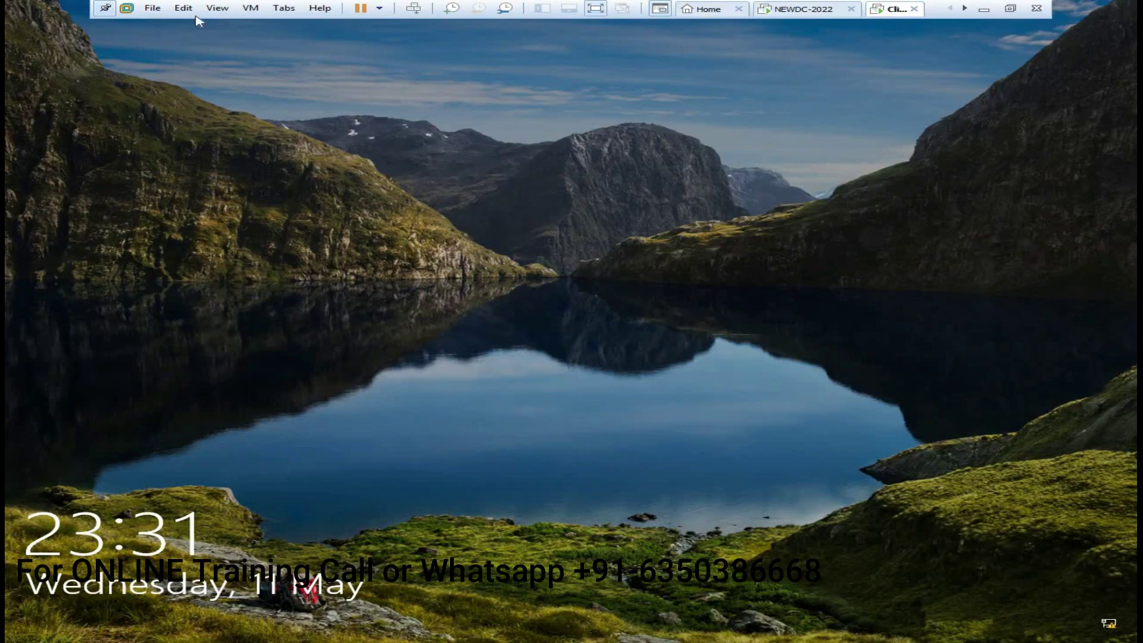
{"action": "left_click", "coordinate": [413, 8]}
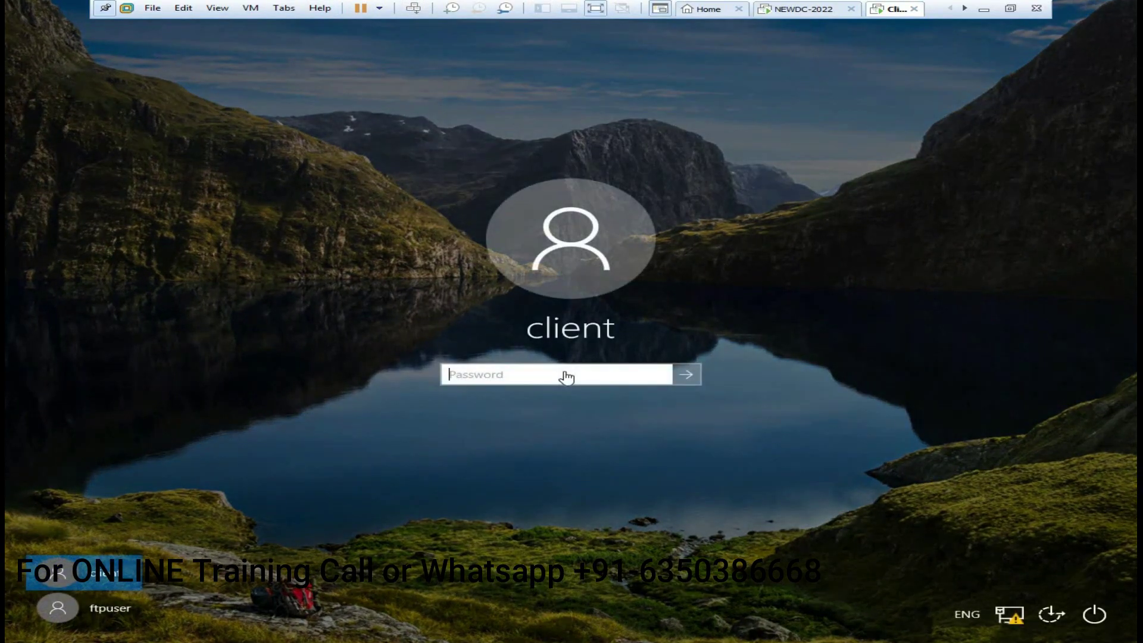
{"action": "left_click", "coordinate": [557, 374]}
{"action": "type", "text": "••"}
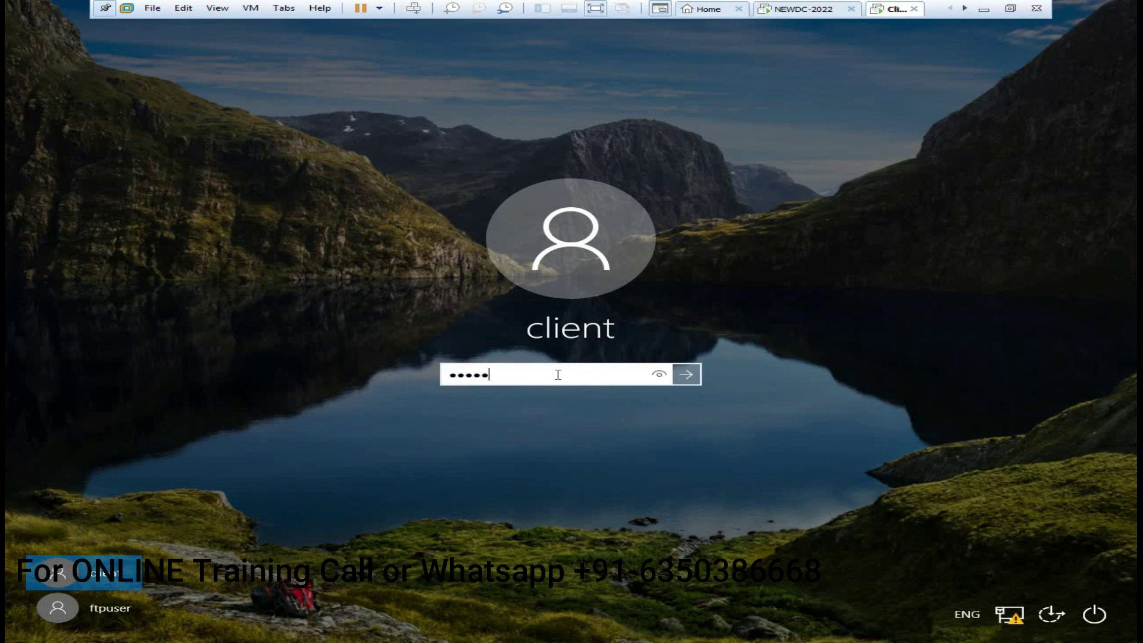
{"action": "key", "text": "Return"}
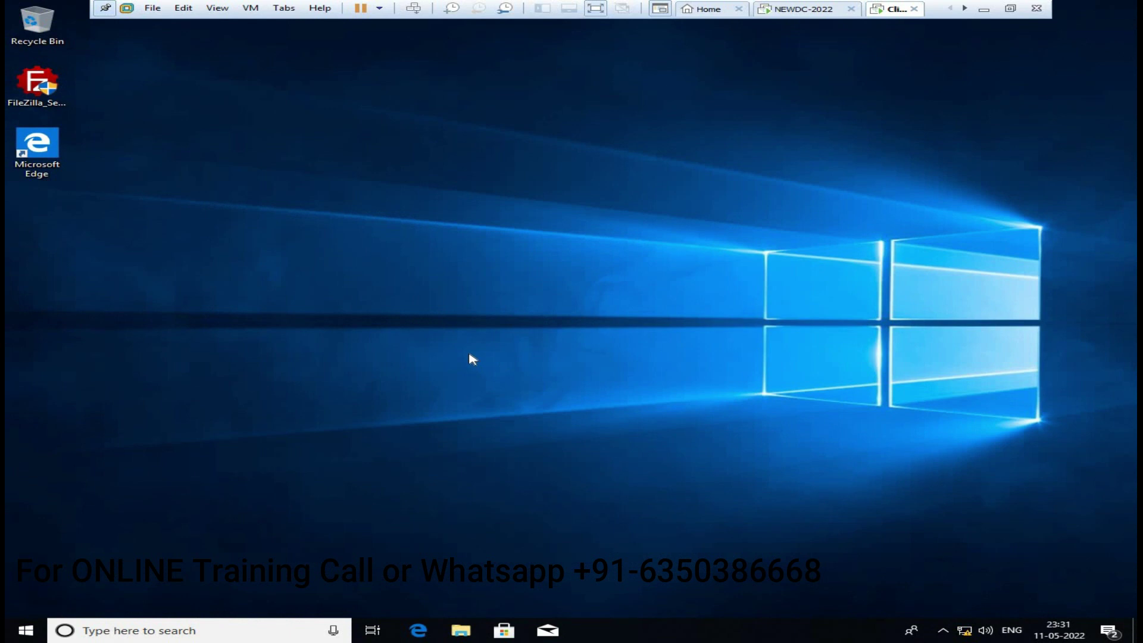
{"action": "key", "text": "super+e"}
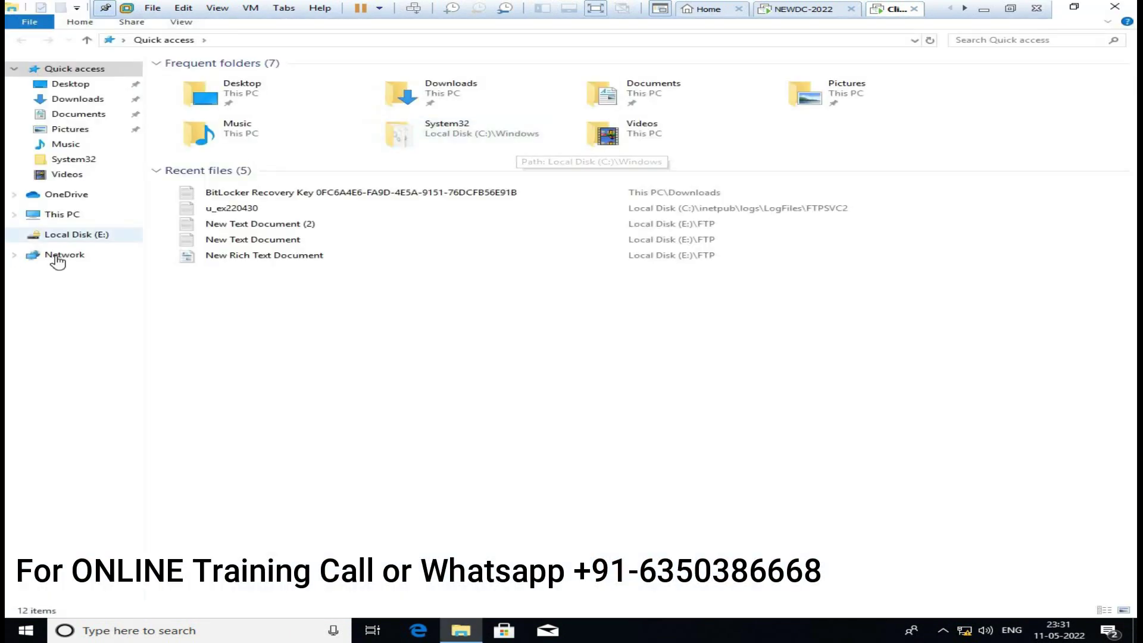
- Open the locked Local Disk (E:) from This PC and choose Enter recovery key
{"action": "left_click", "coordinate": [66, 219]}
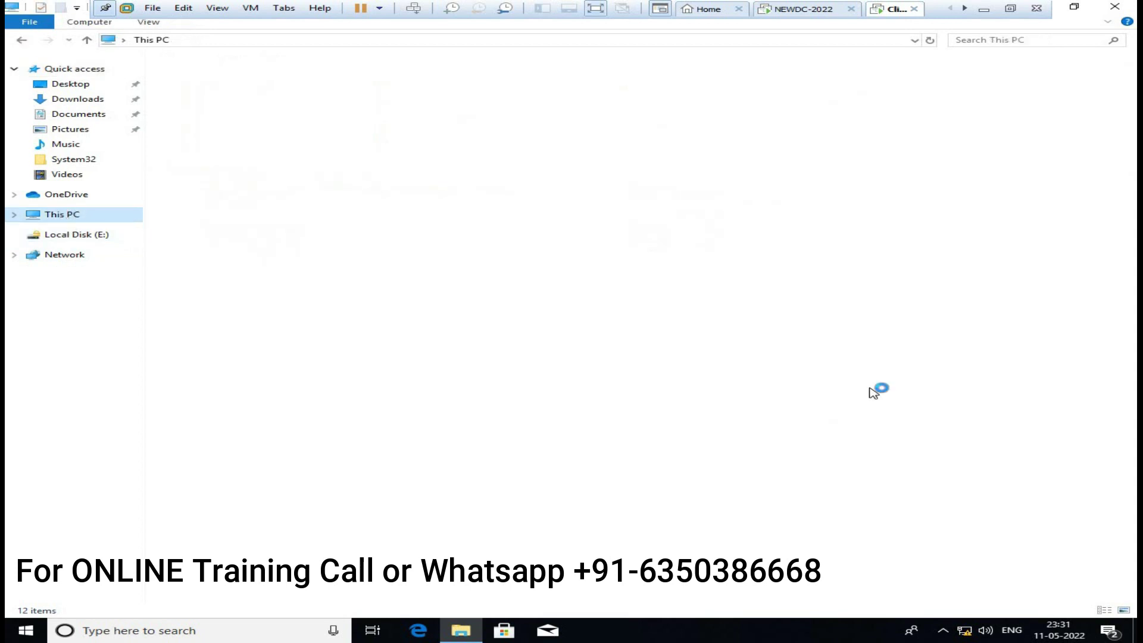
{"action": "left_click", "coordinate": [701, 188]}
{"action": "left_click", "coordinate": [701, 188]}
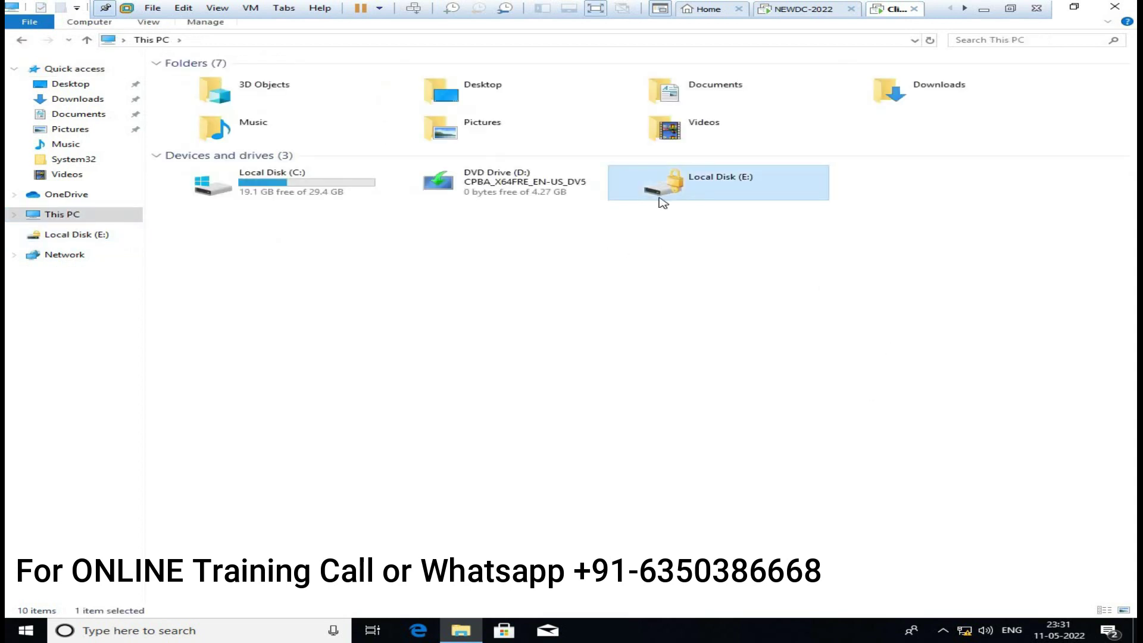
{"action": "double_click", "coordinate": [722, 183]}
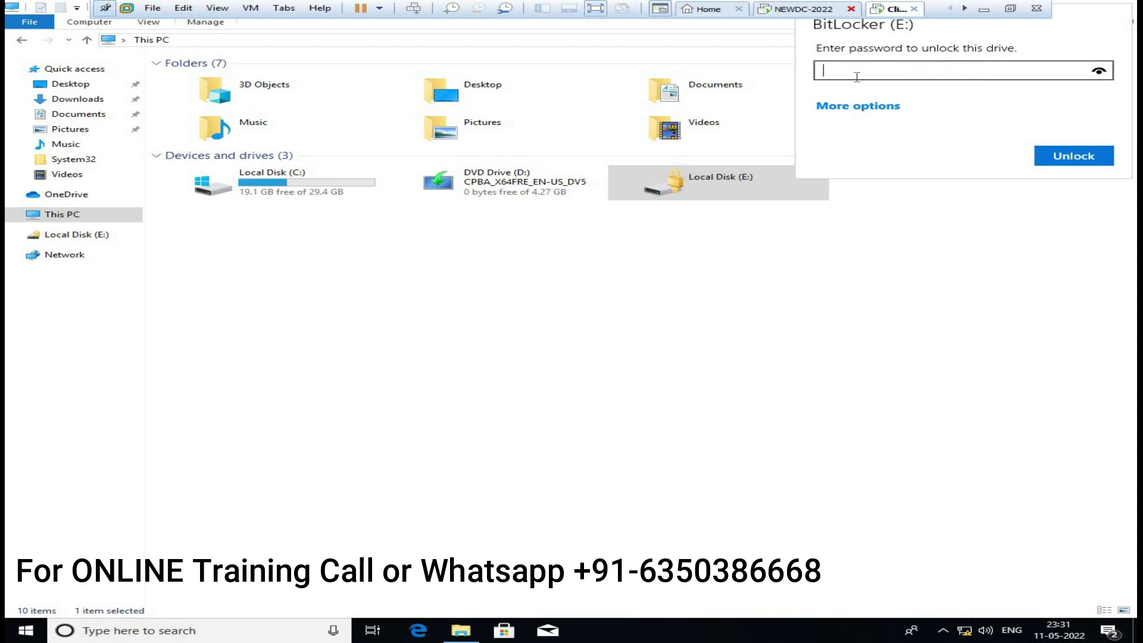
{"action": "left_click", "coordinate": [868, 107]}
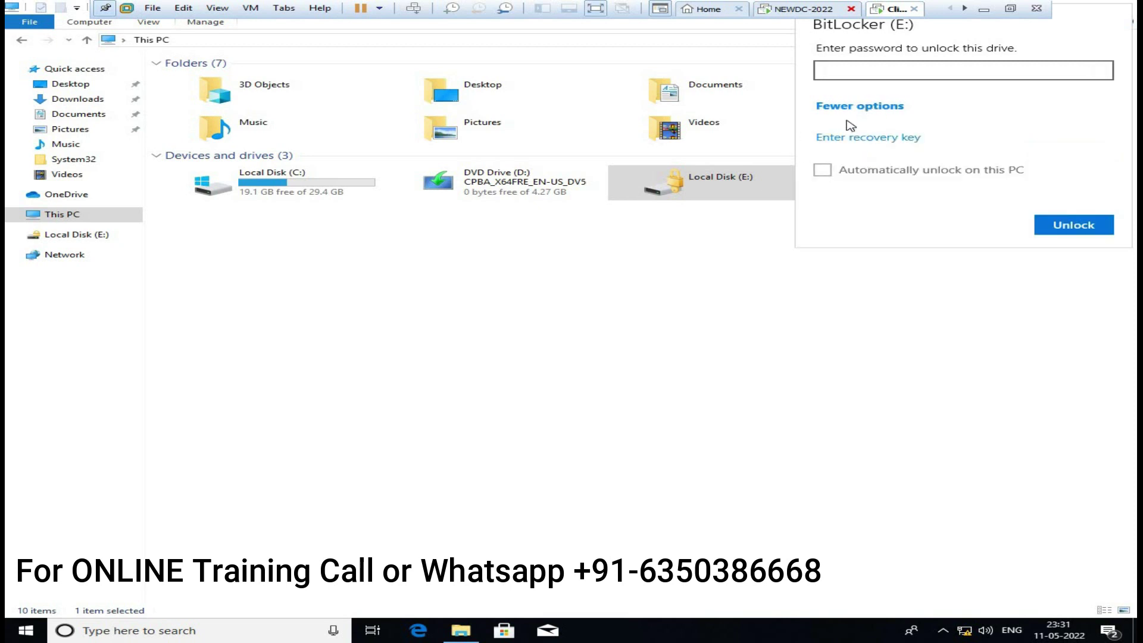
{"action": "left_click", "coordinate": [910, 139]}
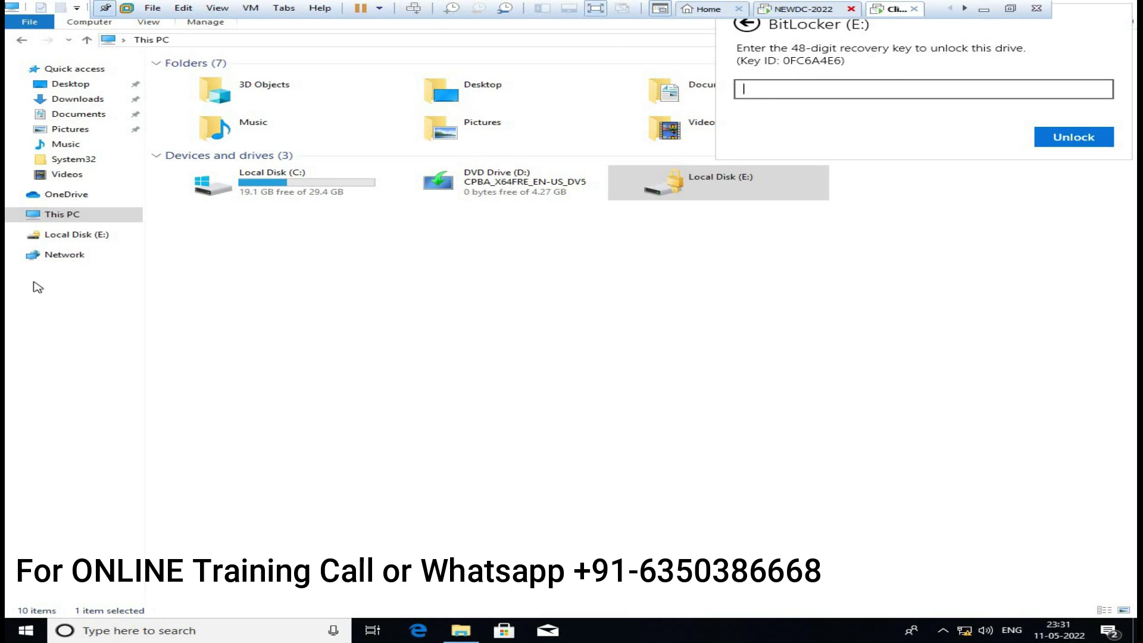
{"action": "key", "text": "super+e"}
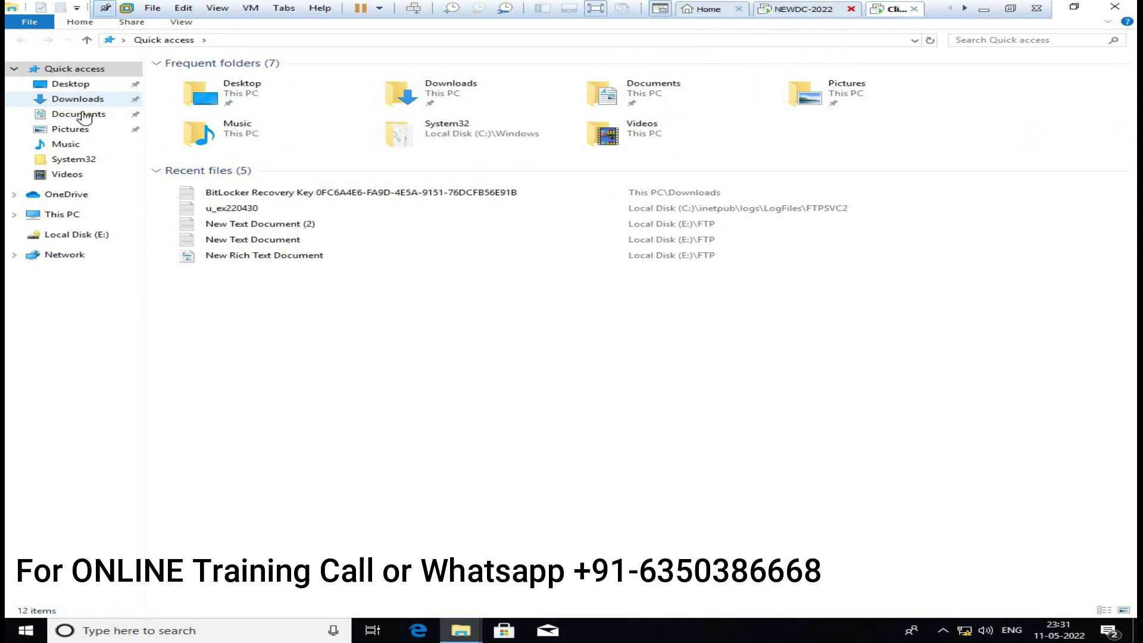
- Copy the 48-digit key from the BitLocker Recovery Key file in Notepad
{"action": "double_click", "coordinate": [393, 196]}
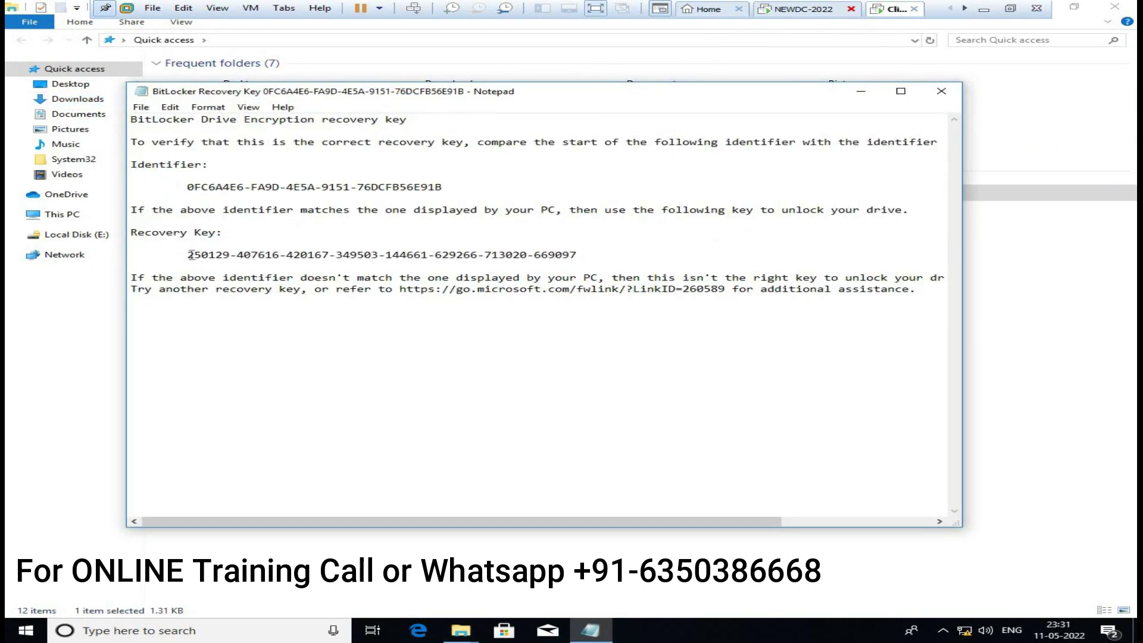
{"action": "left_click_drag", "start_coordinate": [192, 254], "coordinate": [576, 262]}
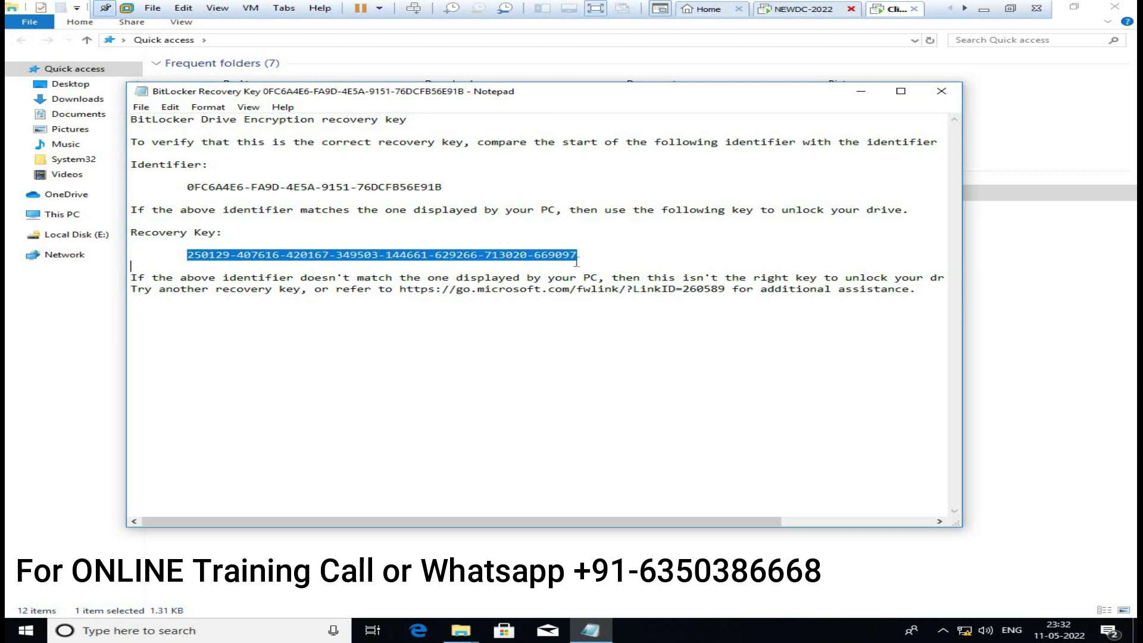
{"action": "left_click", "coordinate": [372, 266]}
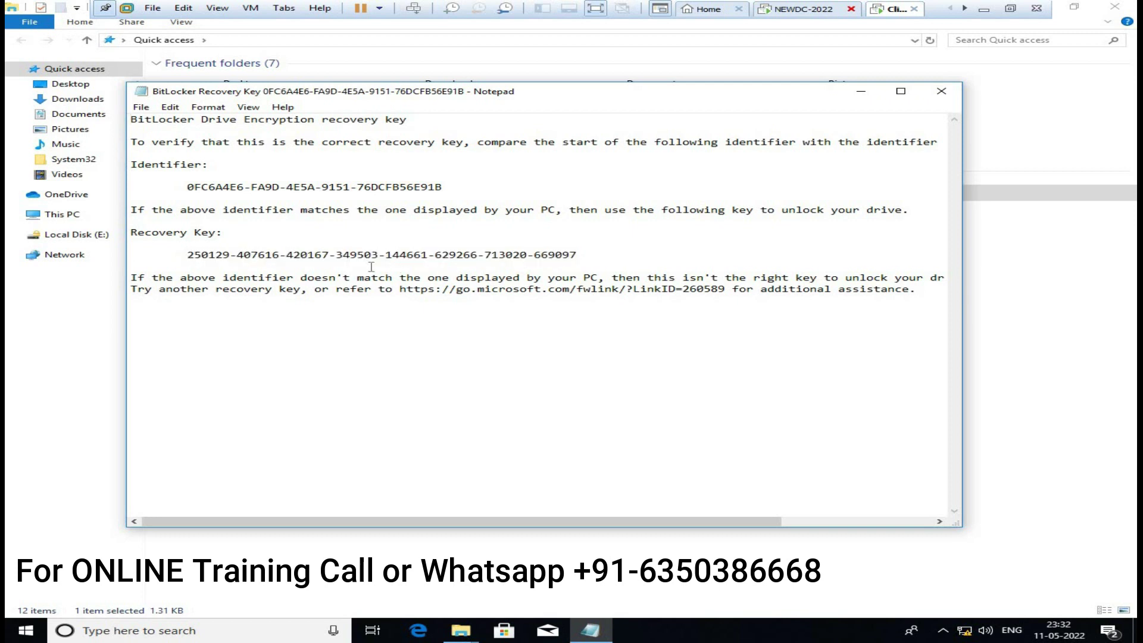
{"action": "left_click_drag", "start_coordinate": [188, 255], "coordinate": [582, 259]}
{"action": "key", "text": "ctrl+c"}
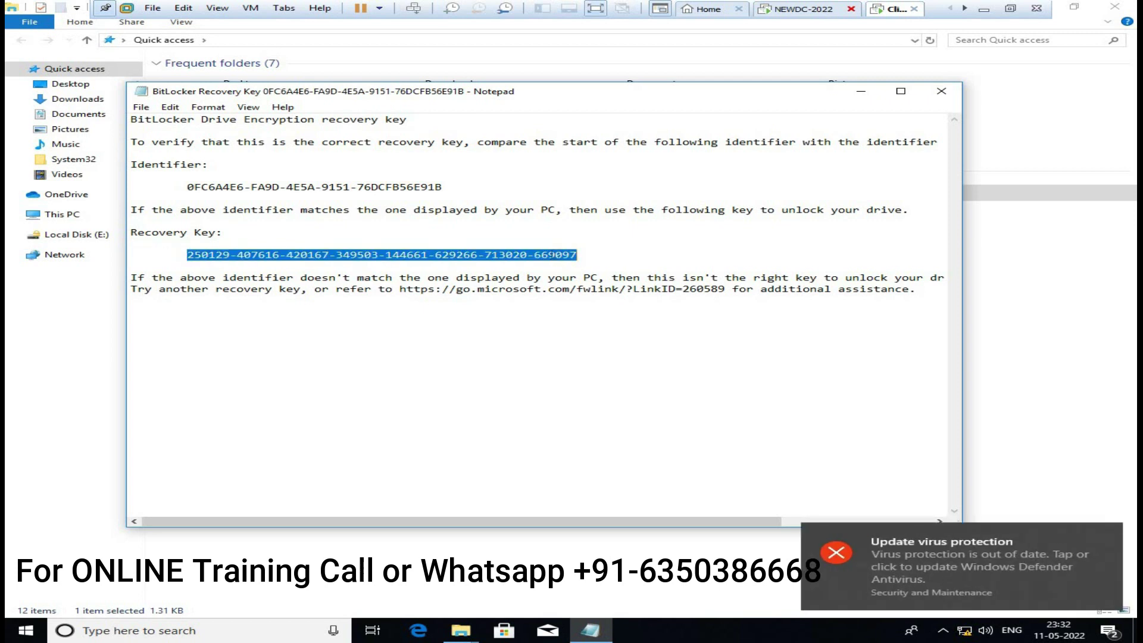
{"action": "left_click", "coordinate": [861, 91]}
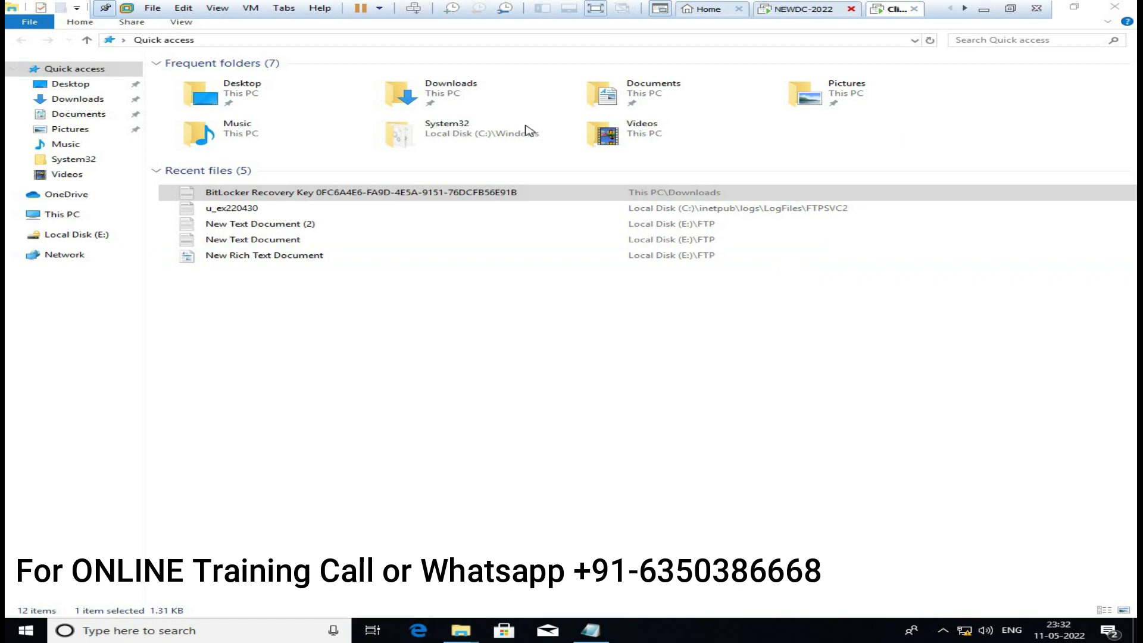
- Paste the recovery key into drive E:'s unlock prompt, unlock it and open the drive
{"action": "left_click", "coordinate": [890, 107]}
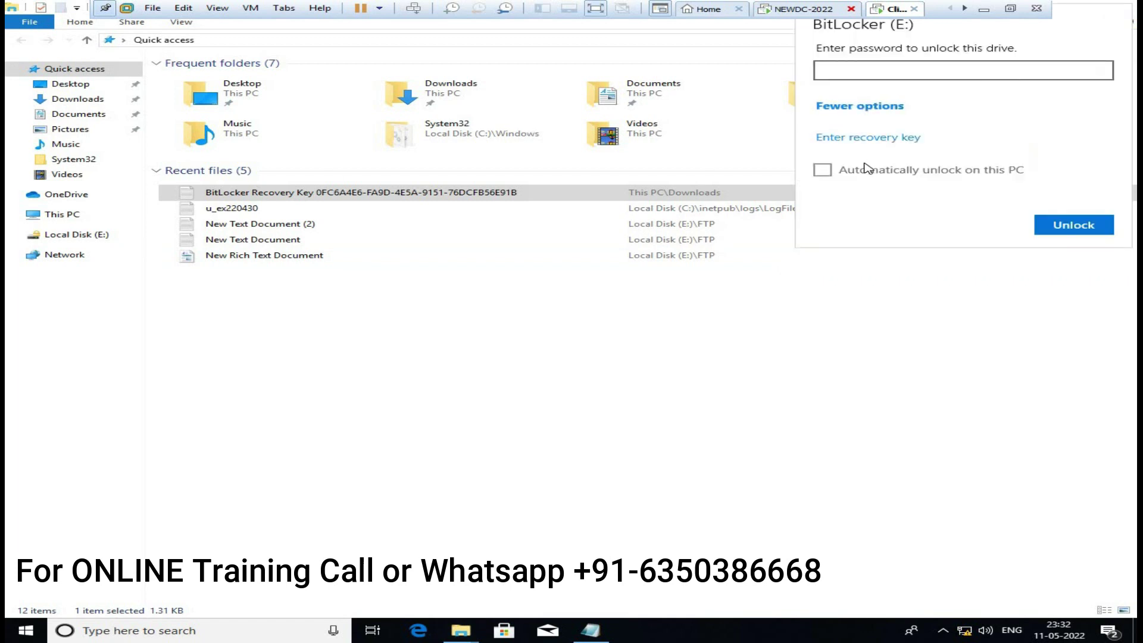
{"action": "left_click", "coordinate": [893, 137]}
{"action": "key", "text": "ctrl+v"}
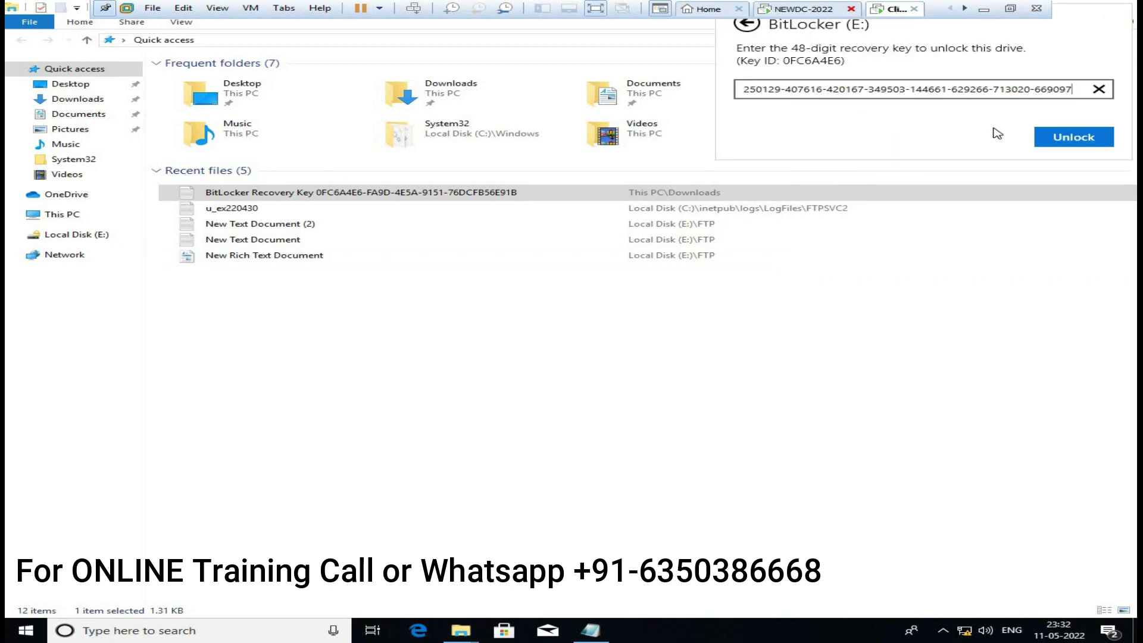
{"action": "left_click", "coordinate": [1077, 142]}
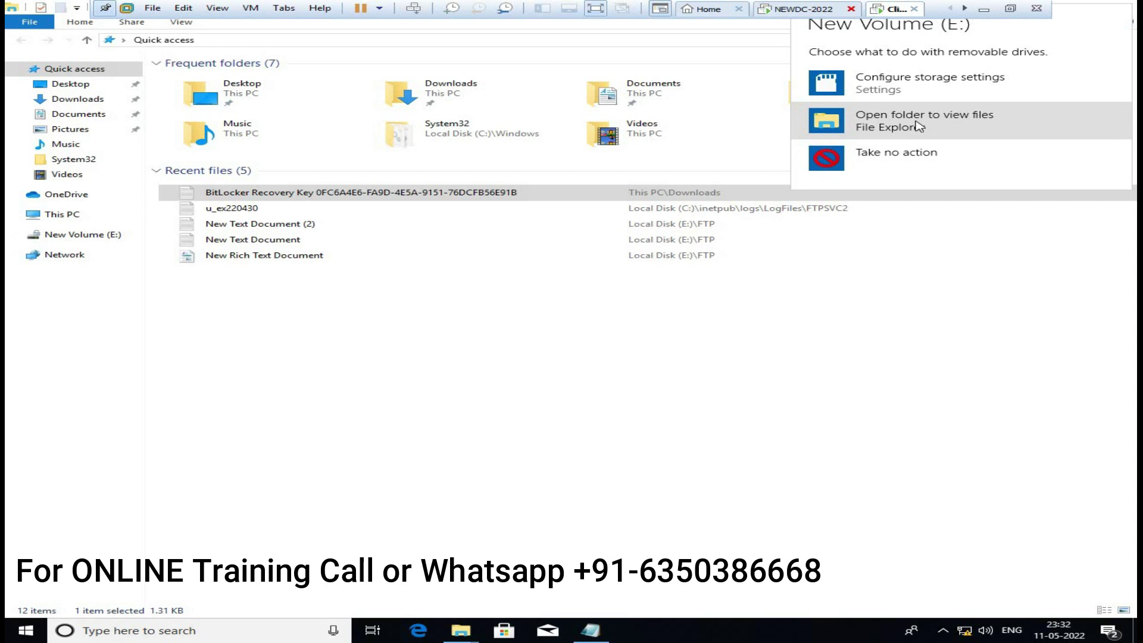
{"action": "left_click", "coordinate": [920, 124]}
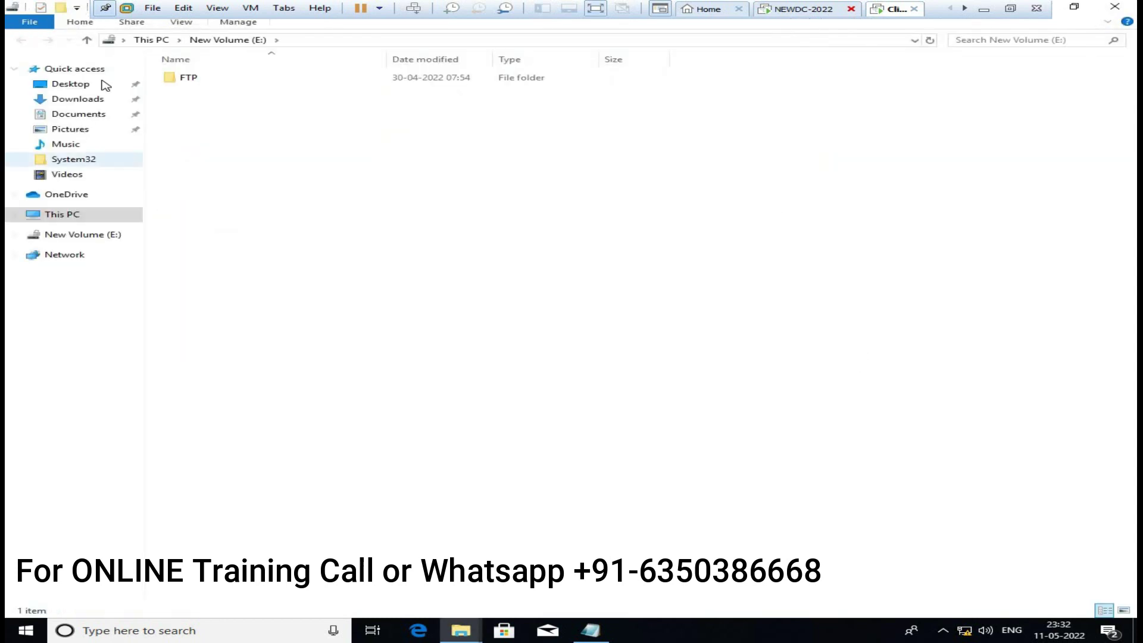